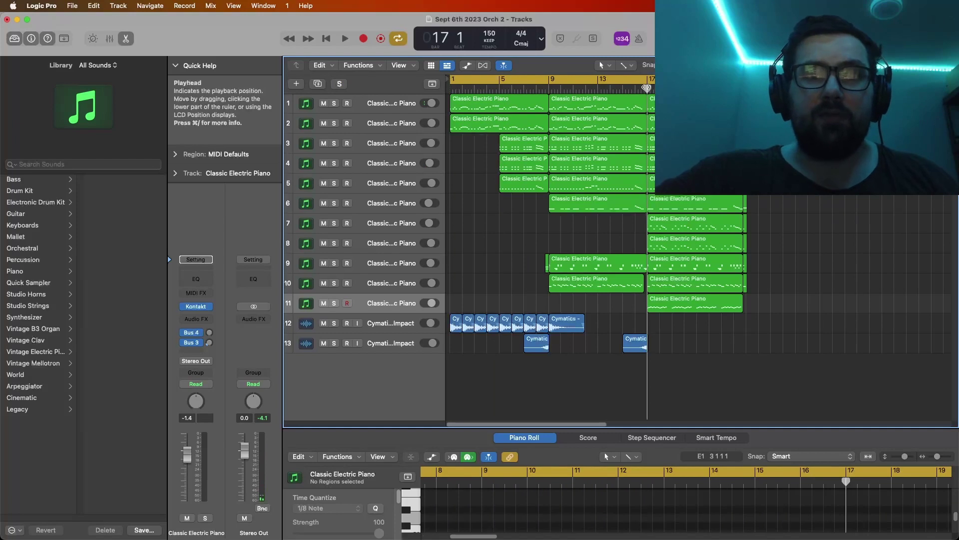
Step: Play back the finished orchestral arrangement from bar 17
key(space)
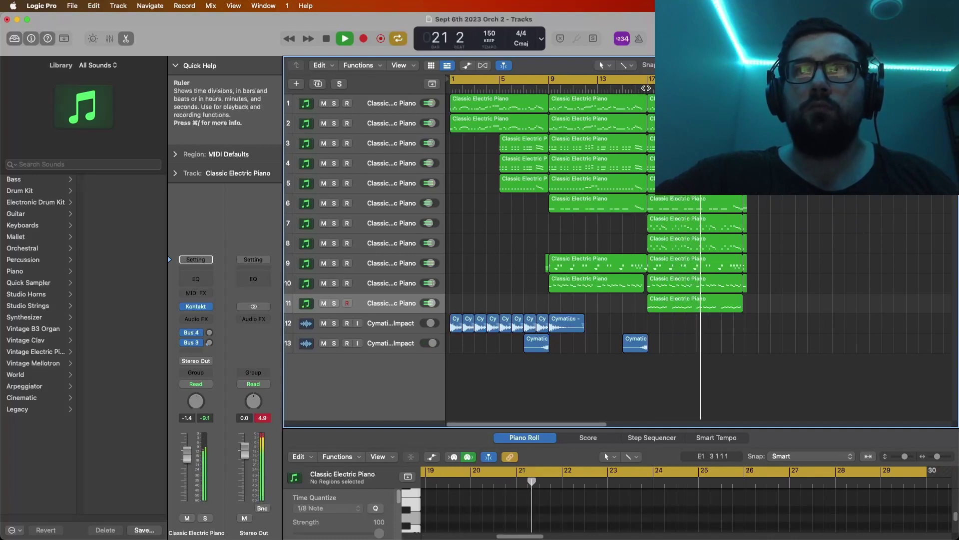
key(space)
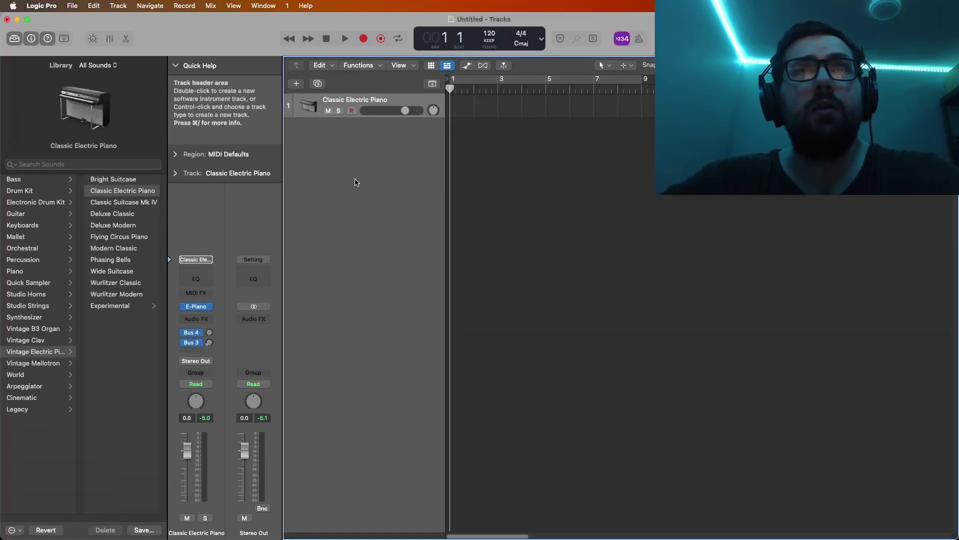
Step: Load SINE Player as the track's instrument with the Staccato short articulation of Metropolis Ark 4's 03 Low Strings
click(210, 305)
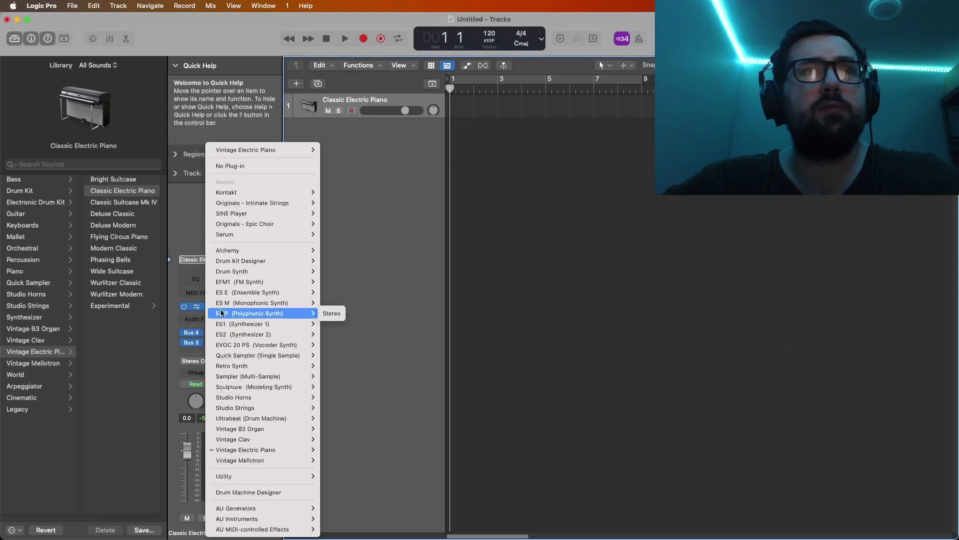
mouse_move(223, 264)
mouse_move(275, 519)
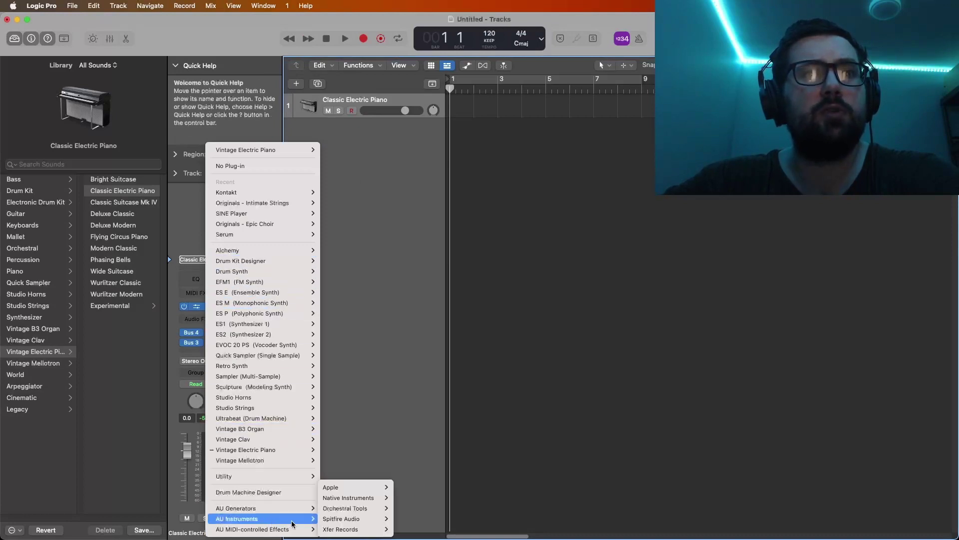
mouse_move(343, 520)
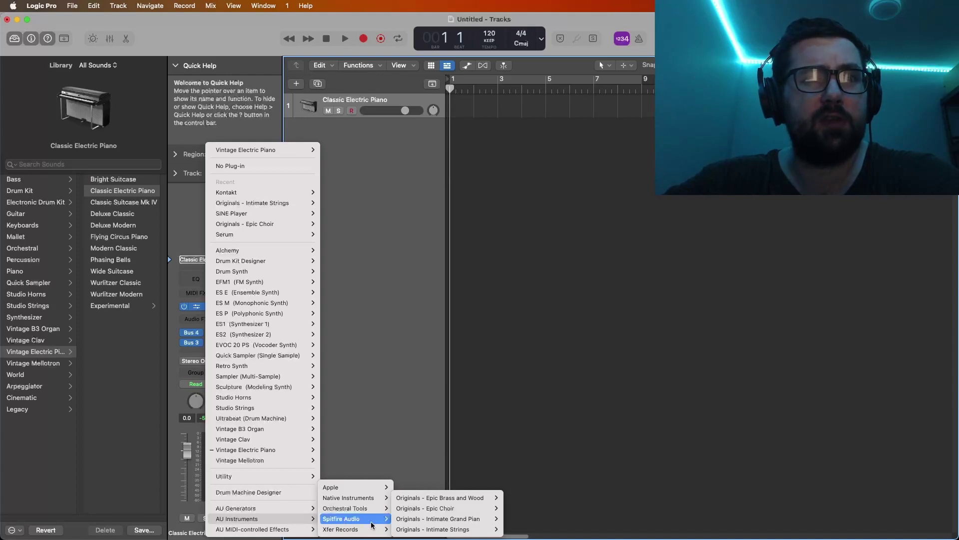
click(422, 528)
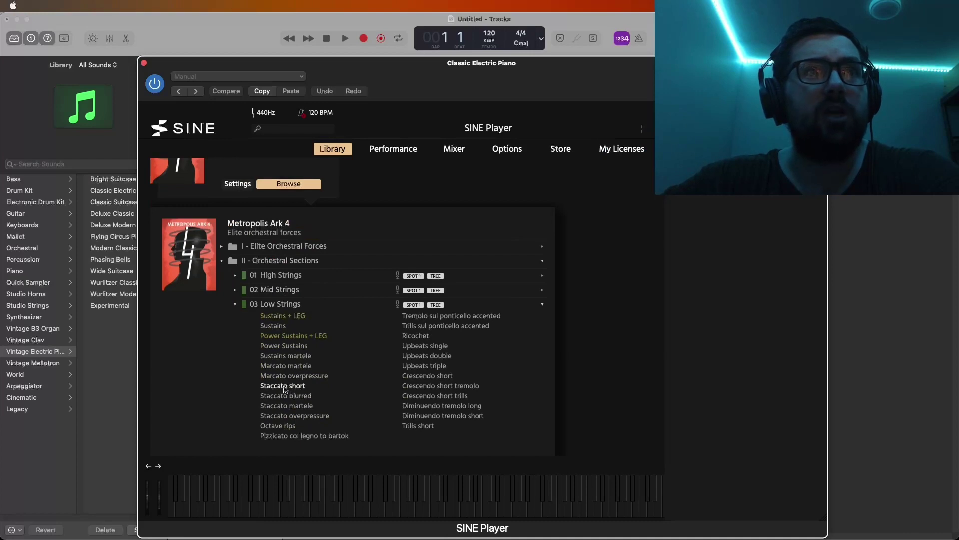
click(283, 386)
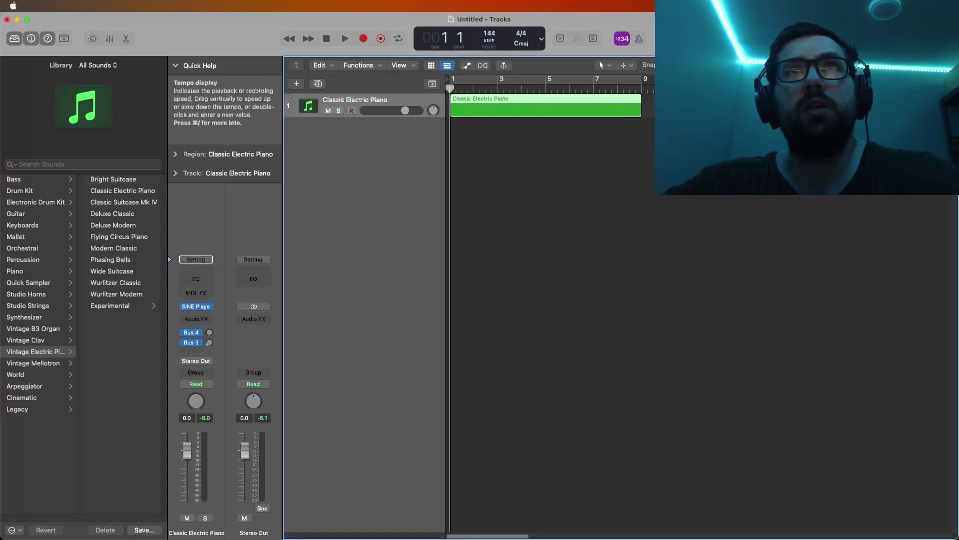
Step: Place a short D1 note at the start of bar 1 in the track's region and turn on cycle playback
double_click(502, 97)
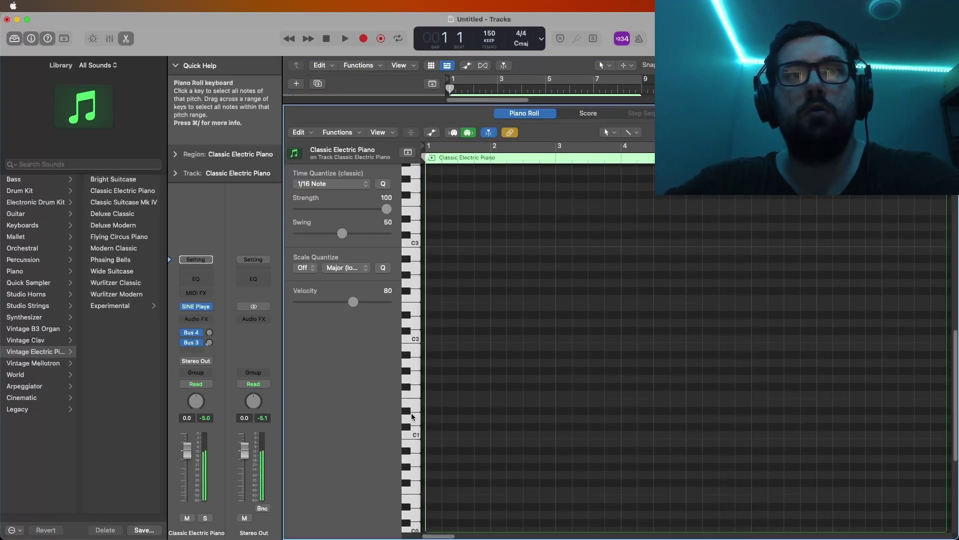
key(space)
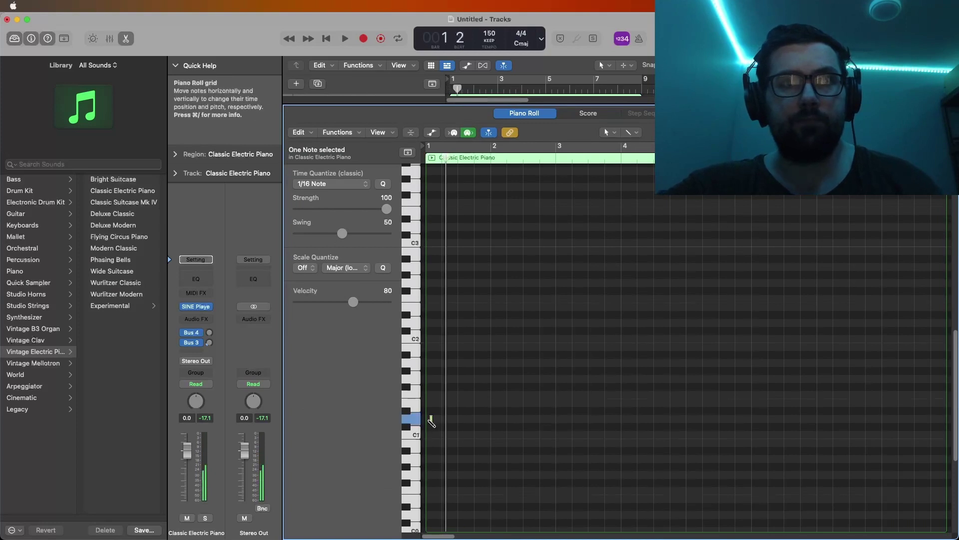
drag(433, 422, 430, 424)
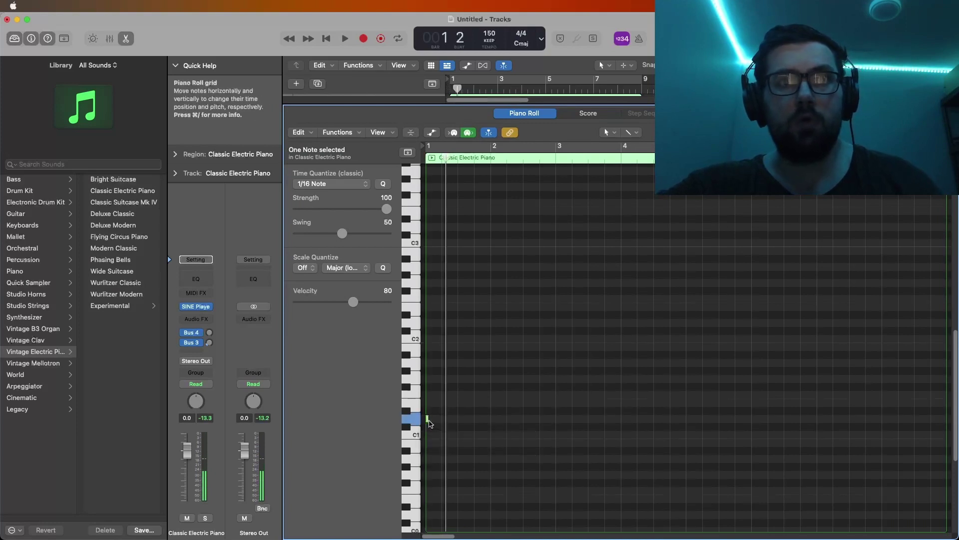
key(c)
key(space)
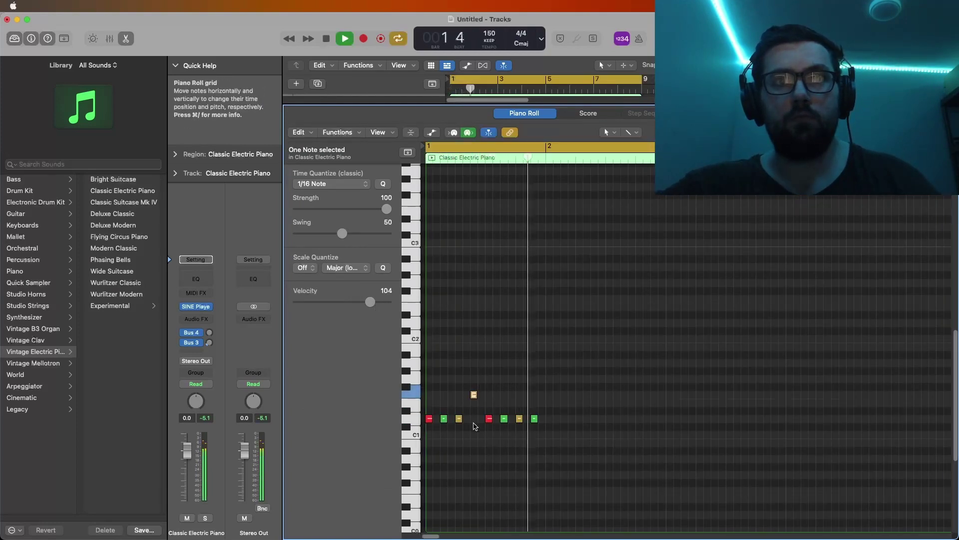
Step: Raise the last note of bar 1 to F1 and start bar 2 with three G1 notes followed by an F1
drag(537, 421, 535, 396)
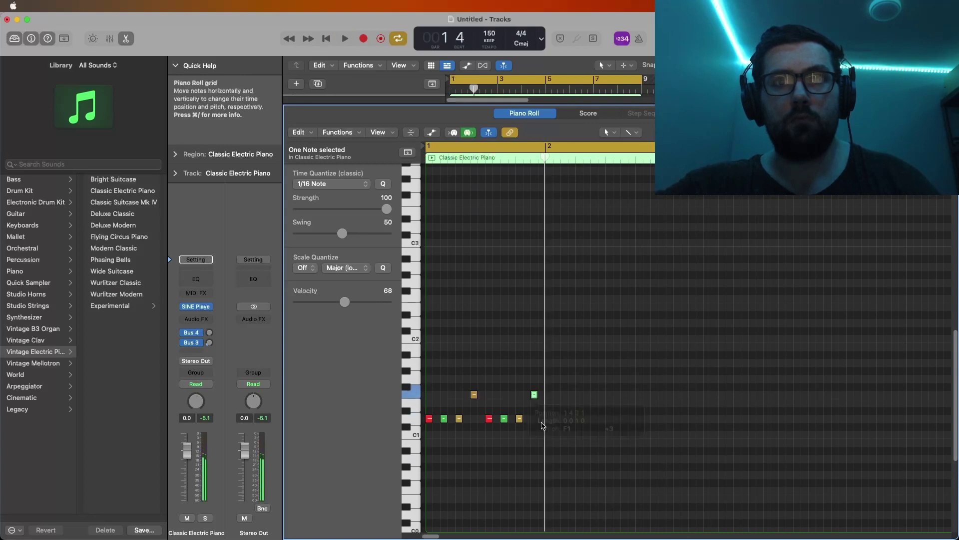
super+click(557, 378)
super+click(571, 378)
super+click(586, 394)
drag(600, 403, 550, 378)
key(space)
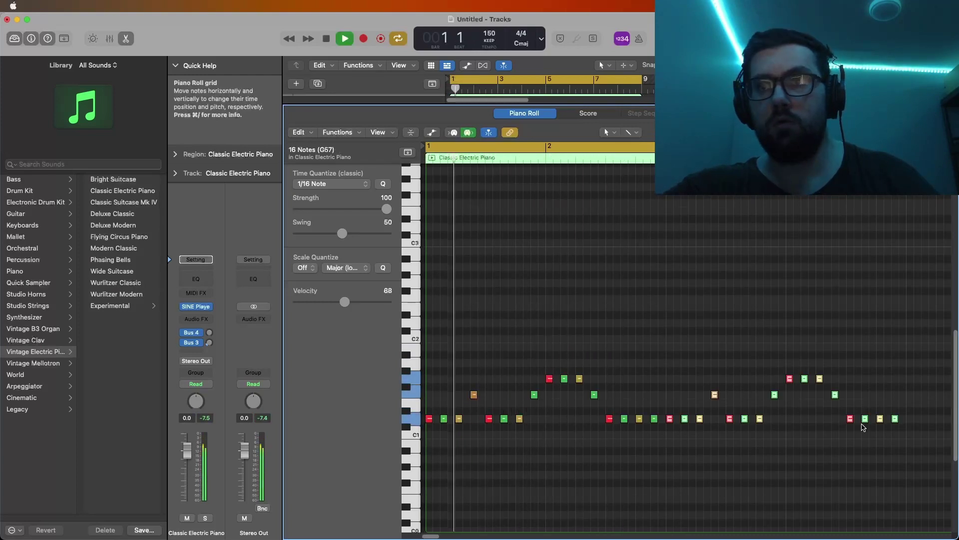
Step: Raise the last four notes of bar 4 to A1 and the note just before them to G1
click(900, 427)
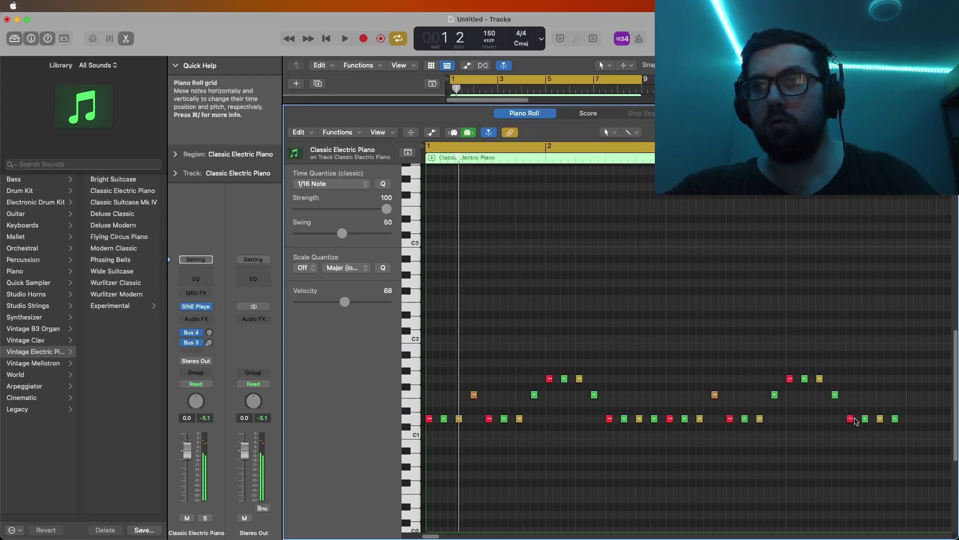
drag(927, 427, 852, 362)
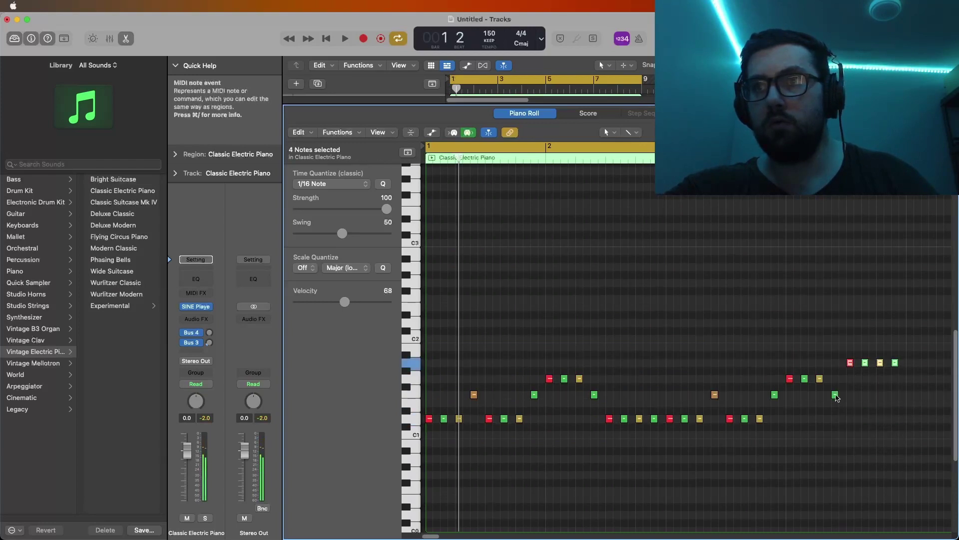
drag(835, 395, 835, 378)
key(space)
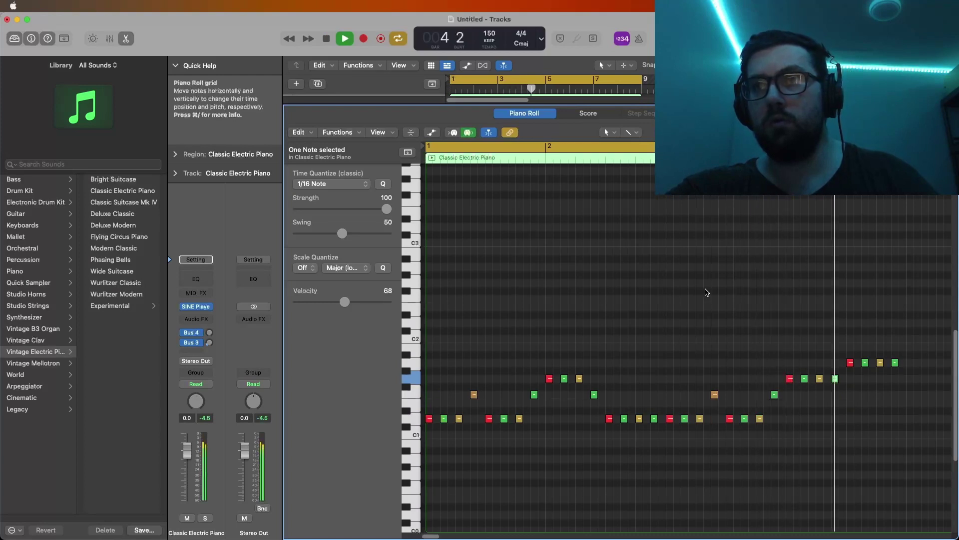
Step: Rework bar 8 into the sequence A1, G1, F1, E1, D1, E1, D1, C1 and set the last note's velocity to 110
click(775, 362)
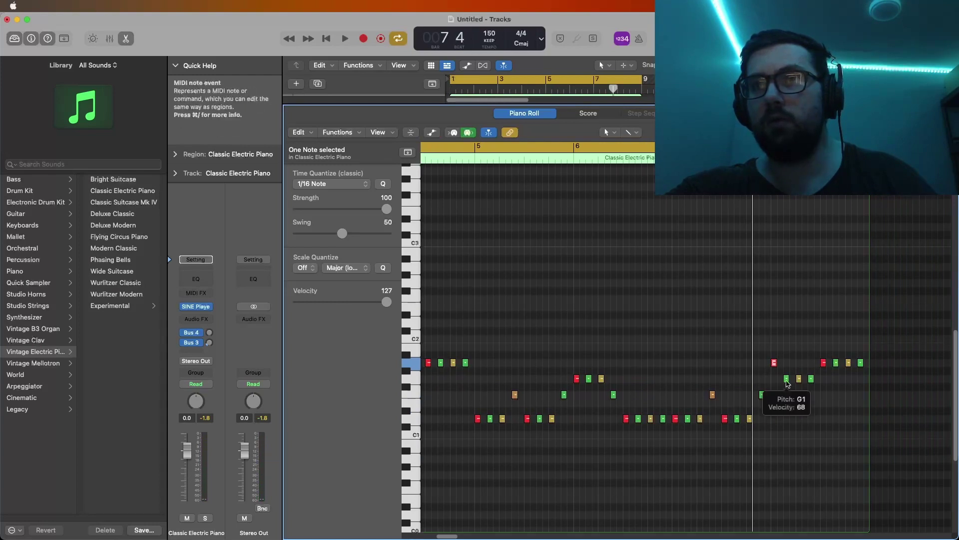
drag(786, 379, 811, 402)
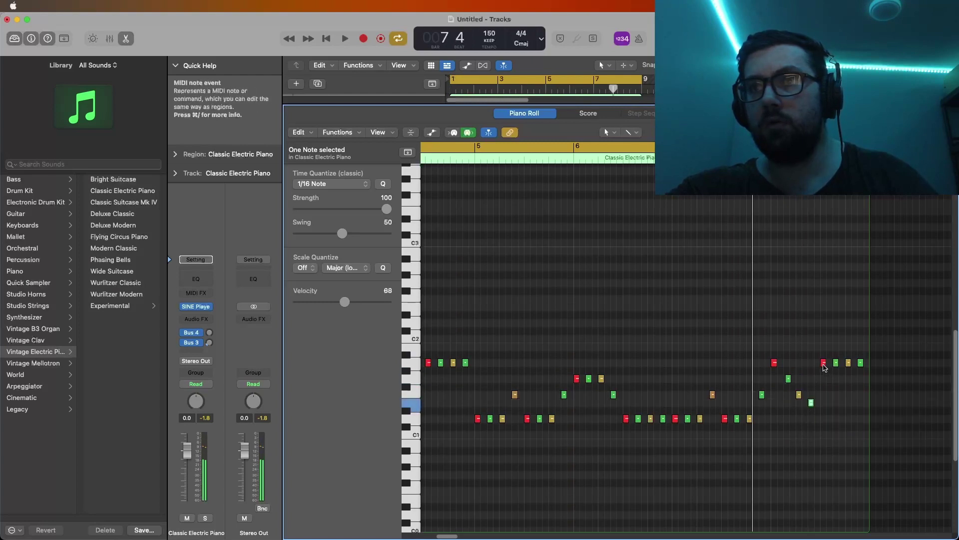
drag(824, 363, 824, 419)
drag(837, 363, 837, 404)
drag(849, 364, 848, 419)
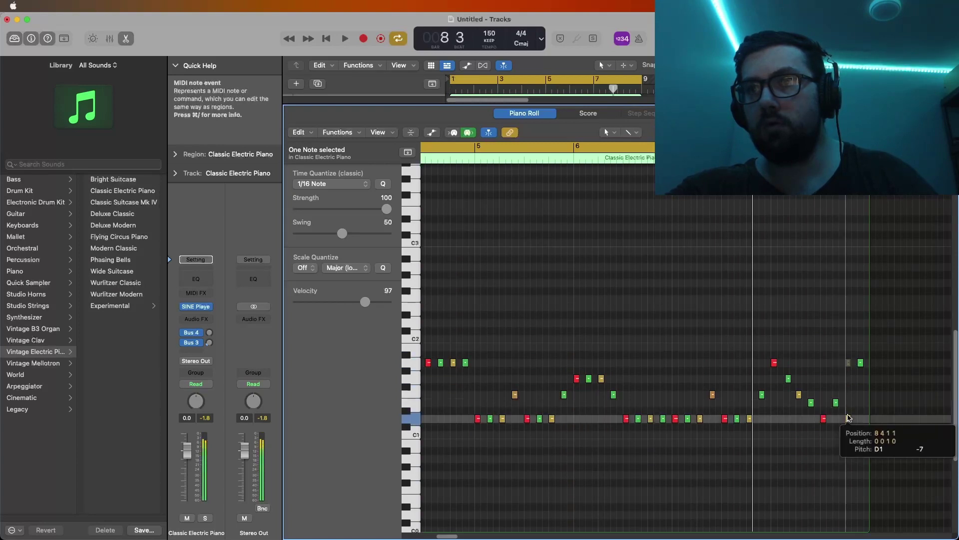
drag(861, 364, 861, 436)
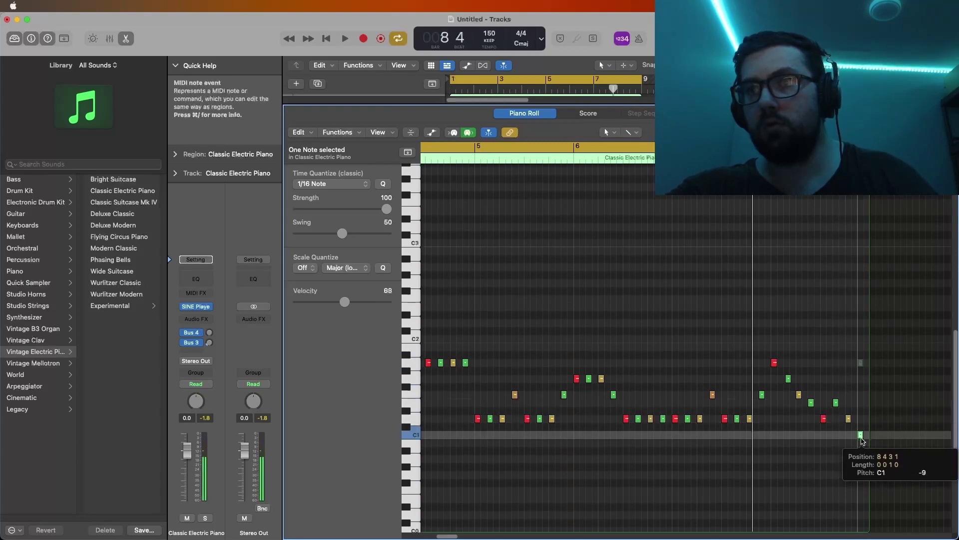
drag(345, 302, 374, 302)
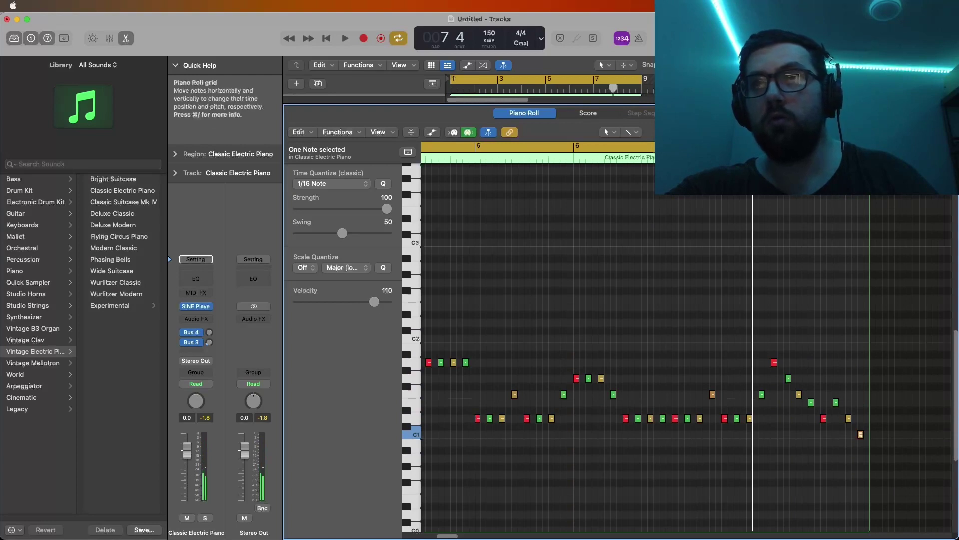
Step: Play back the eight-bar low strings riff with the whole region in view
key(space)
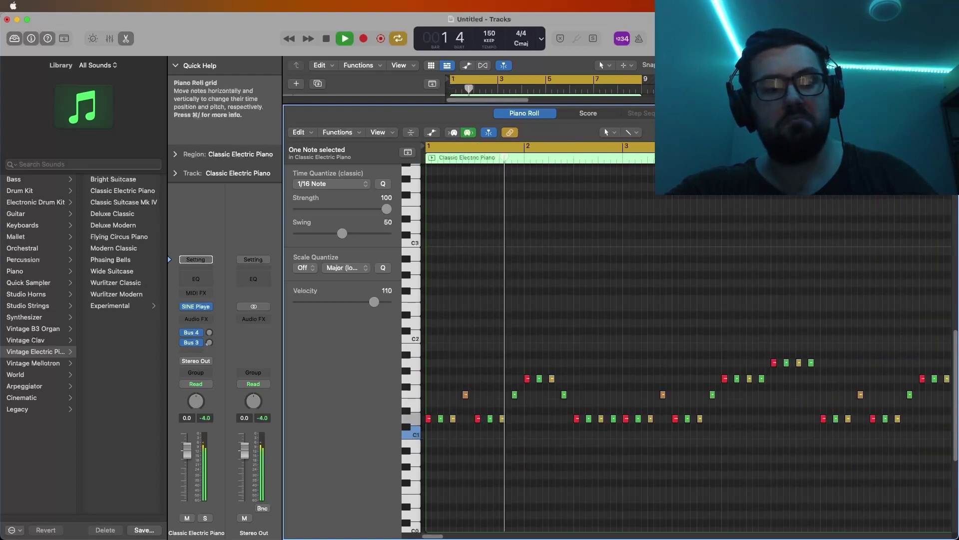
key(space)
drag(909, 131, 895, 132)
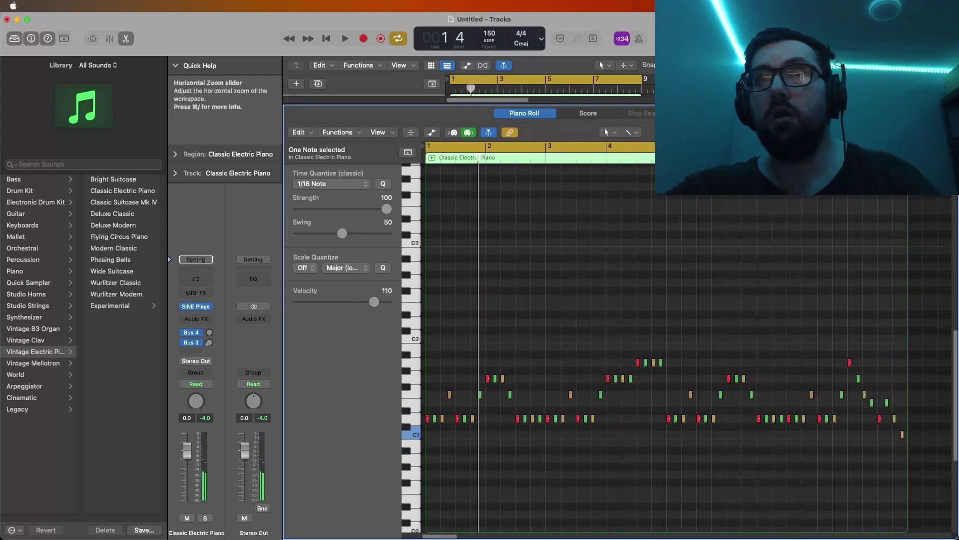
key(space)
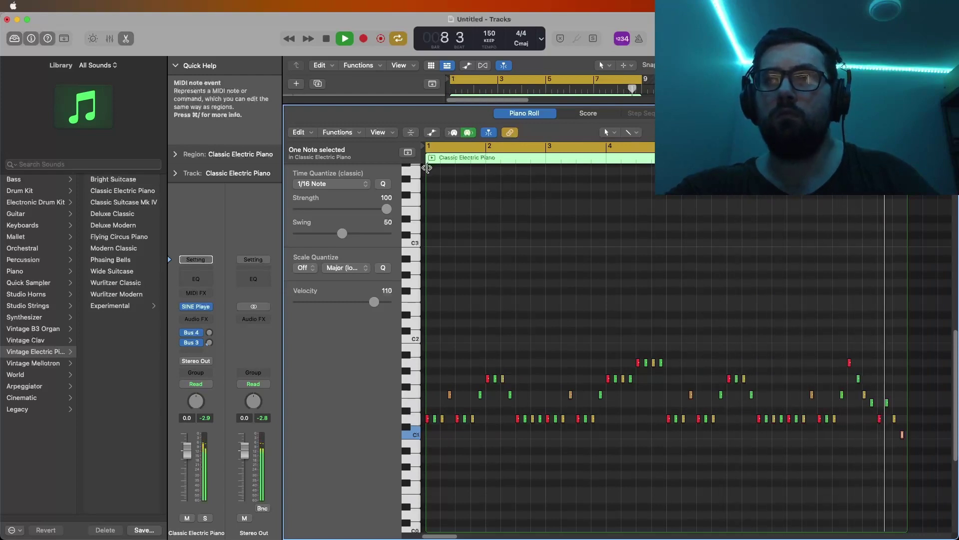
key(space)
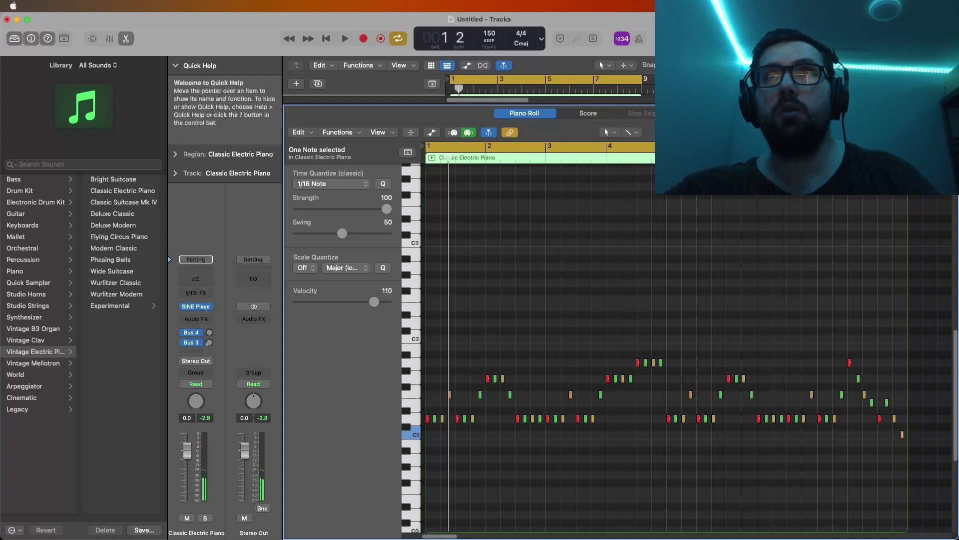
Step: Load Cellos Essential into Kontakt on track 2 and set its articulation to Staccato
drag(591, 104, 592, 327)
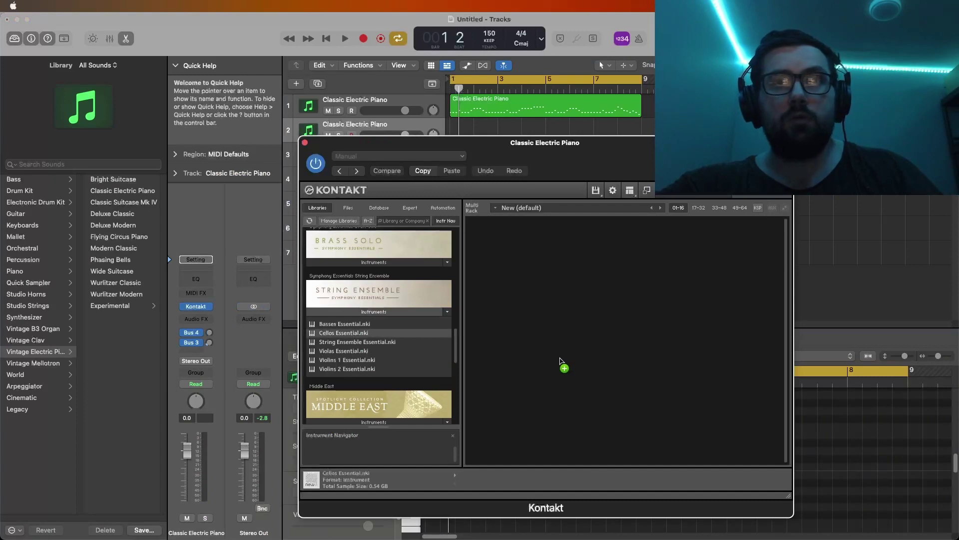
drag(560, 360, 560, 361)
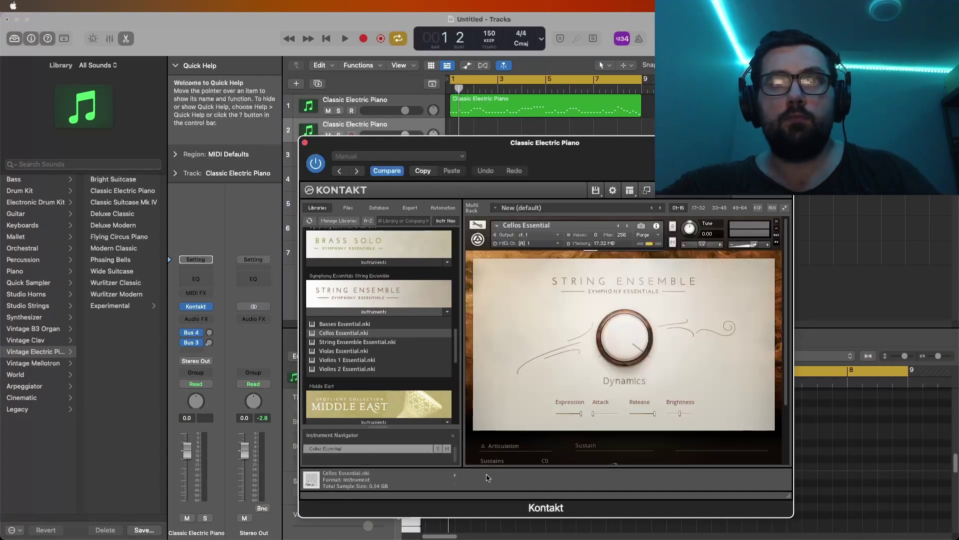
click(501, 463)
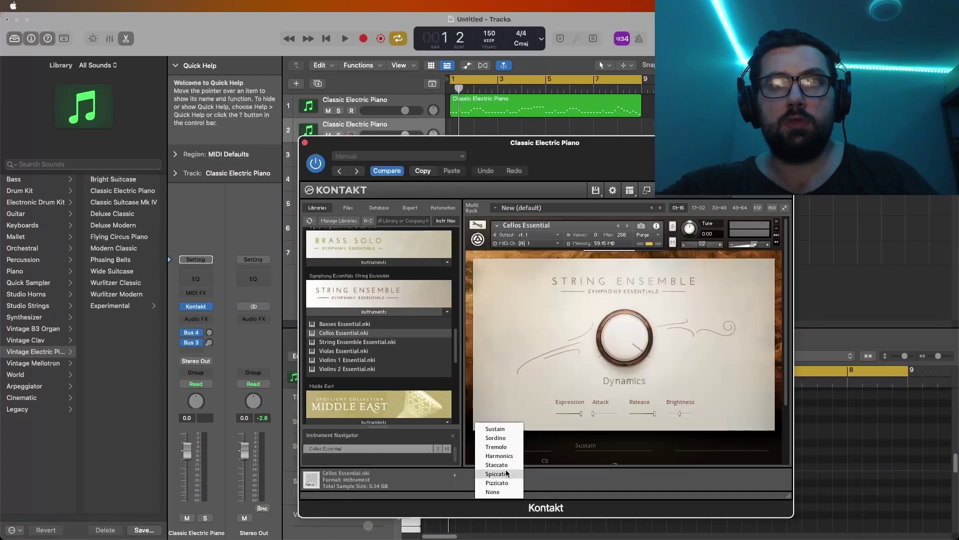
click(506, 465)
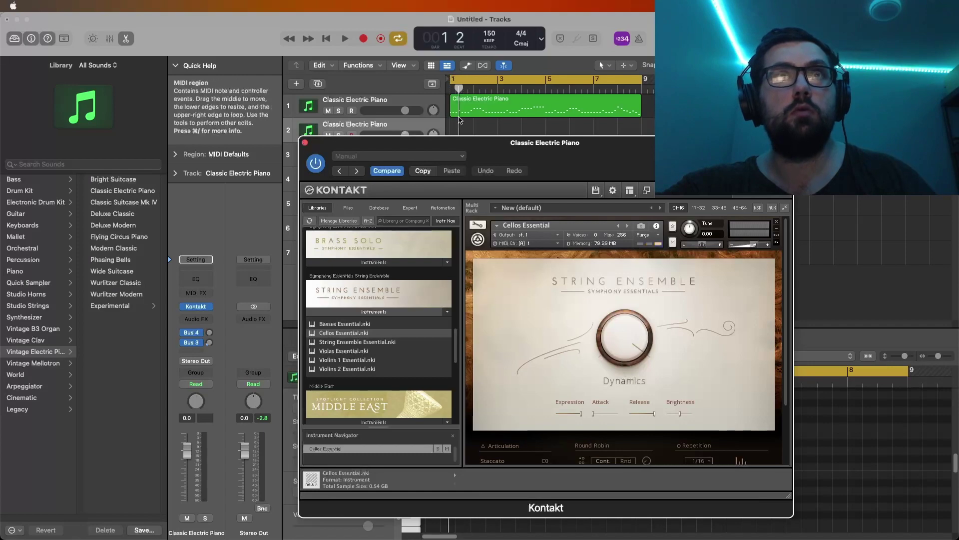
click(304, 142)
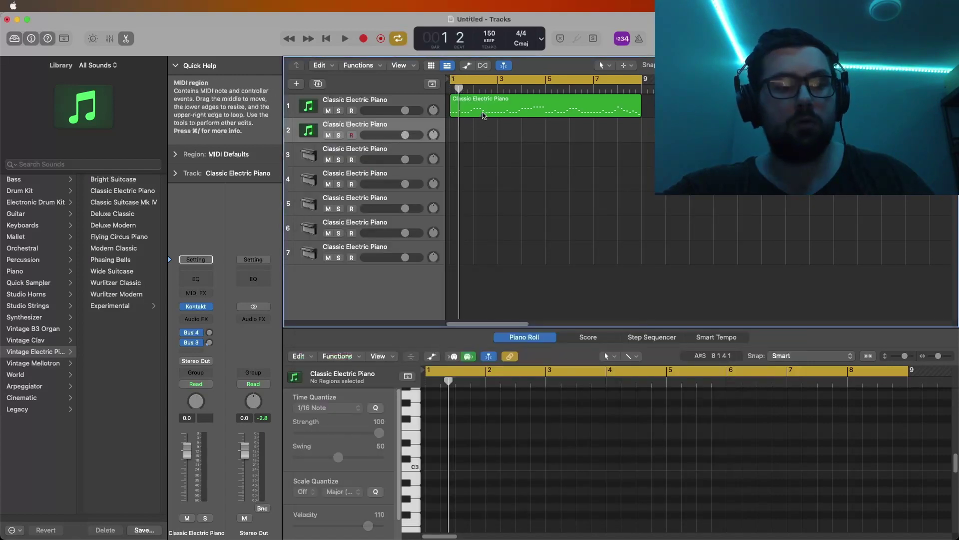
Step: Copy the riff region from track 1 to track 2 and select all notes of the copy in the Piano Roll
drag(483, 116, 484, 128)
key(e)
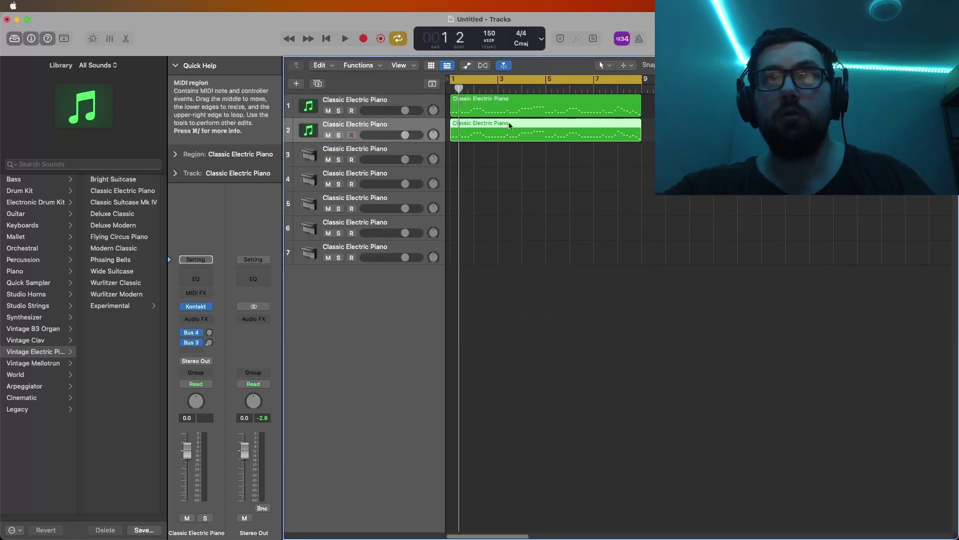
key(e)
scroll(808, 317, down, 3)
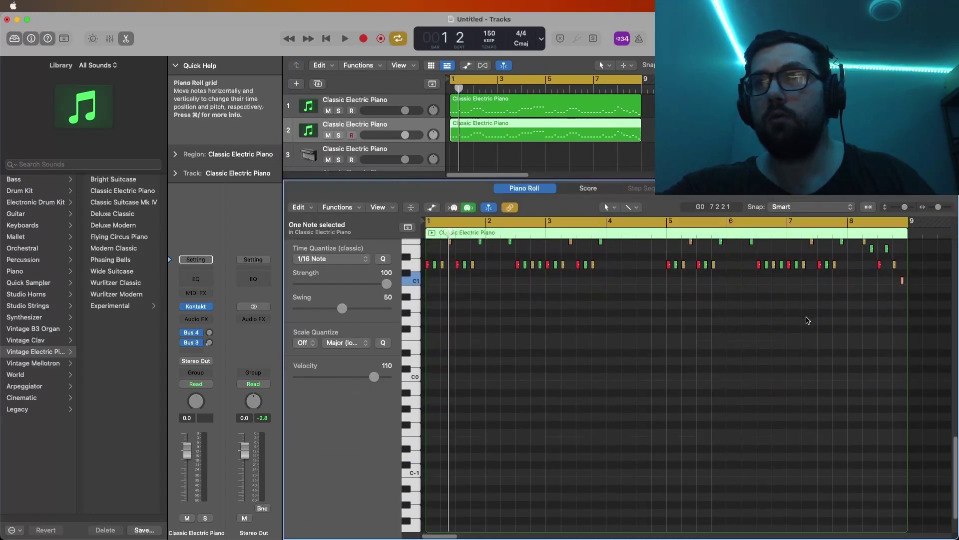
scroll(810, 320, up, 1)
drag(929, 395, 480, 278)
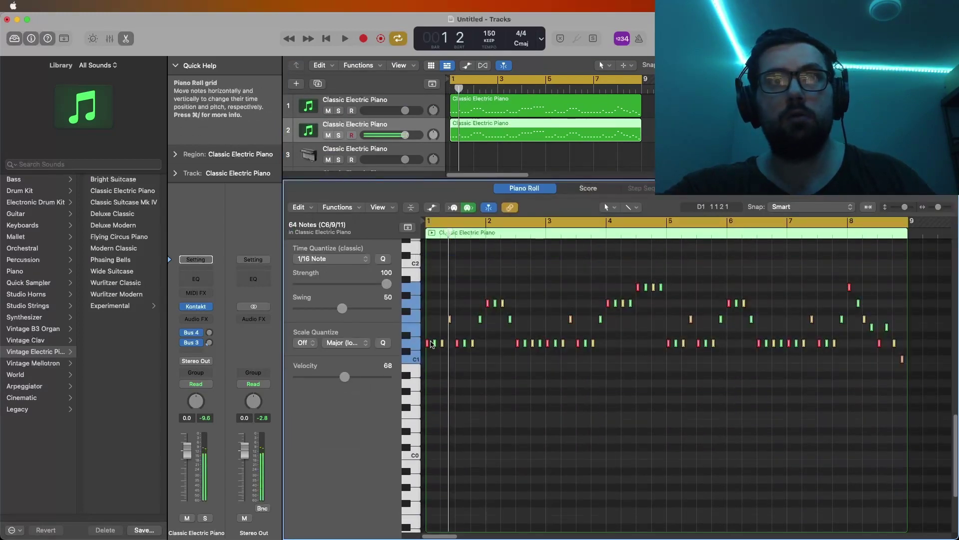
Step: Remove the last three notes of bar 8 from both regions and play the two tracks together
drag(925, 376, 887, 314)
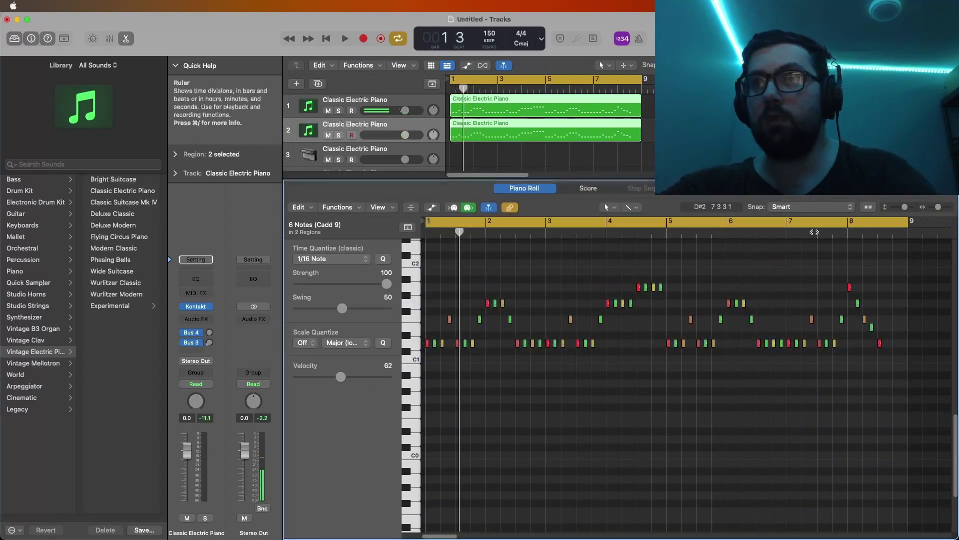
click(798, 233)
key(space)
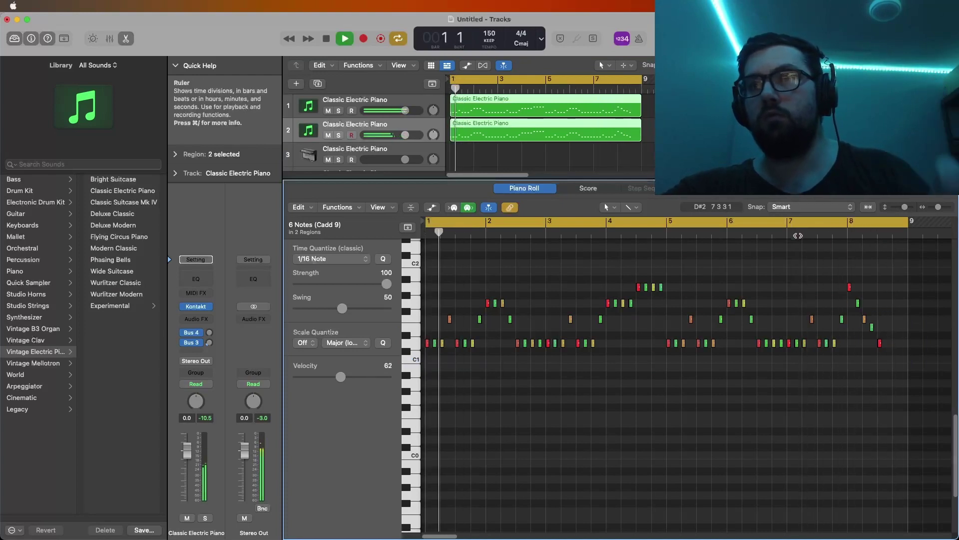
Step: Load Trombones Essential from the Brass Ensemble library into Kontakt on track 3
key(space)
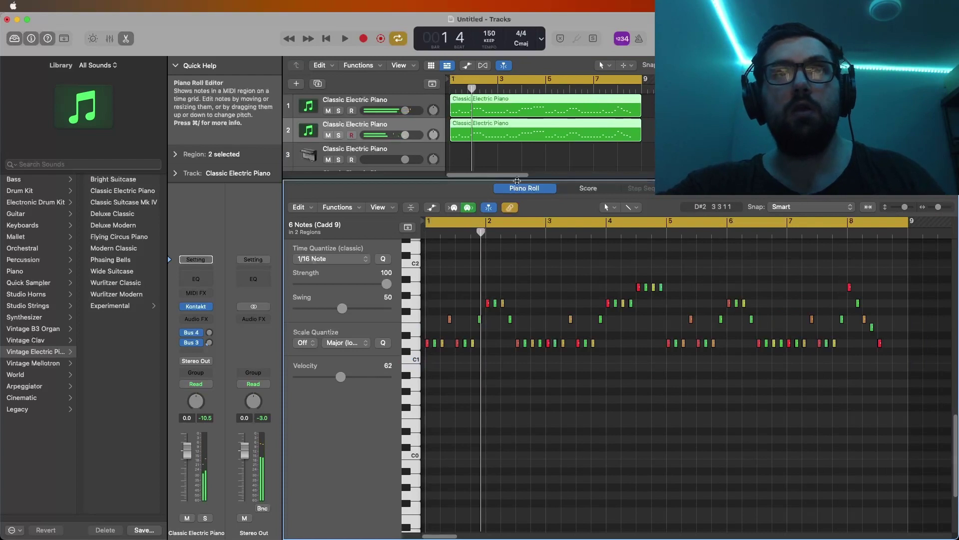
drag(516, 179, 514, 260)
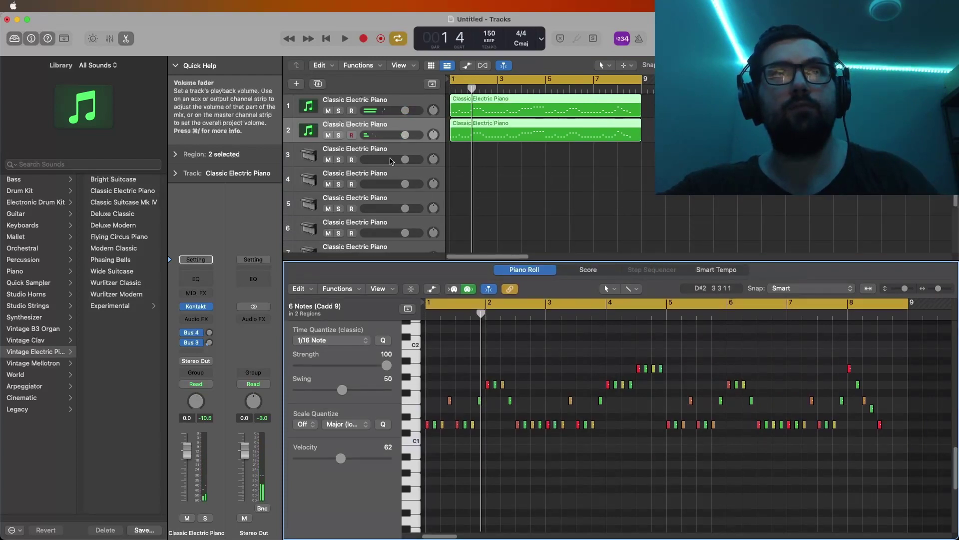
click(380, 150)
click(196, 306)
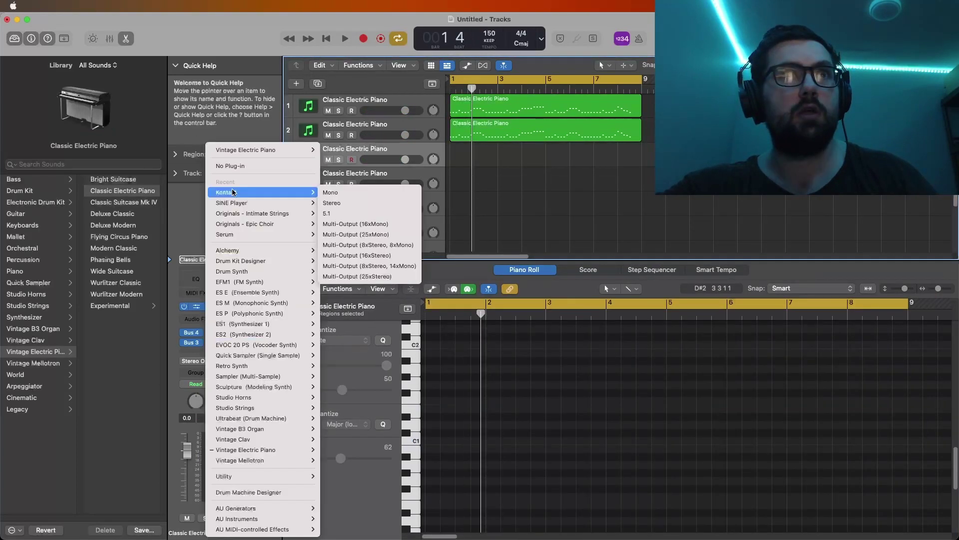
click(340, 195)
scroll(390, 330, down, 2)
scroll(379, 310, up, 2)
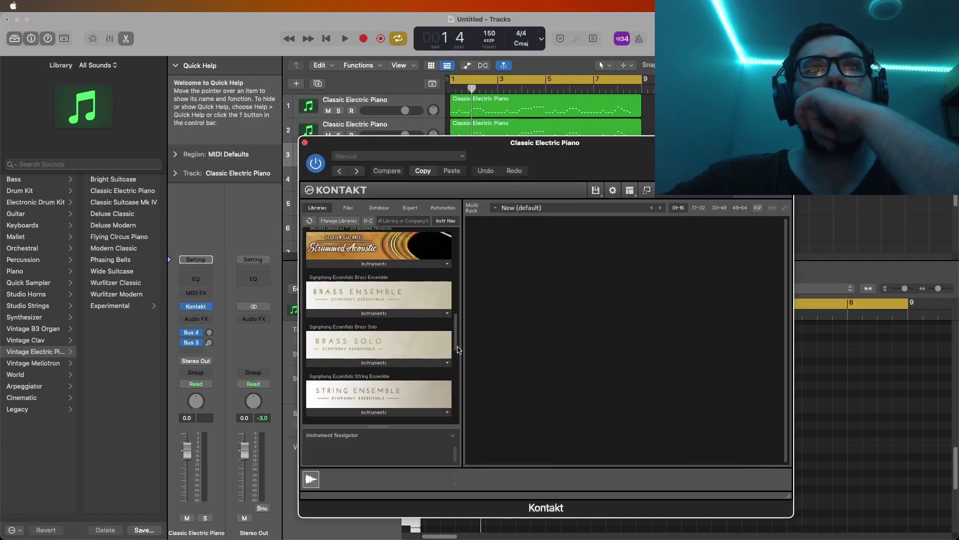
click(371, 286)
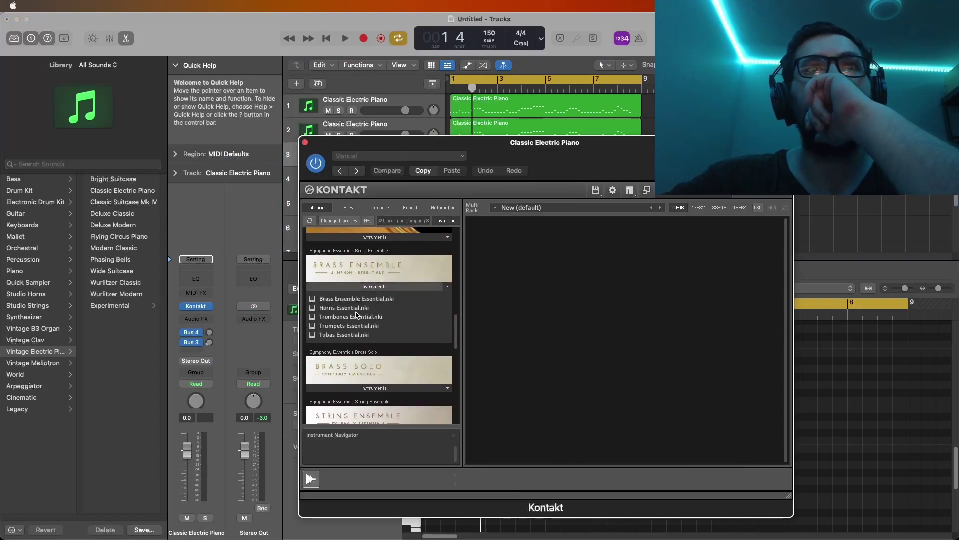
double_click(356, 316)
Step: Set the trombones' articulation to Staccato Velocity and close the instrument window
click(517, 395)
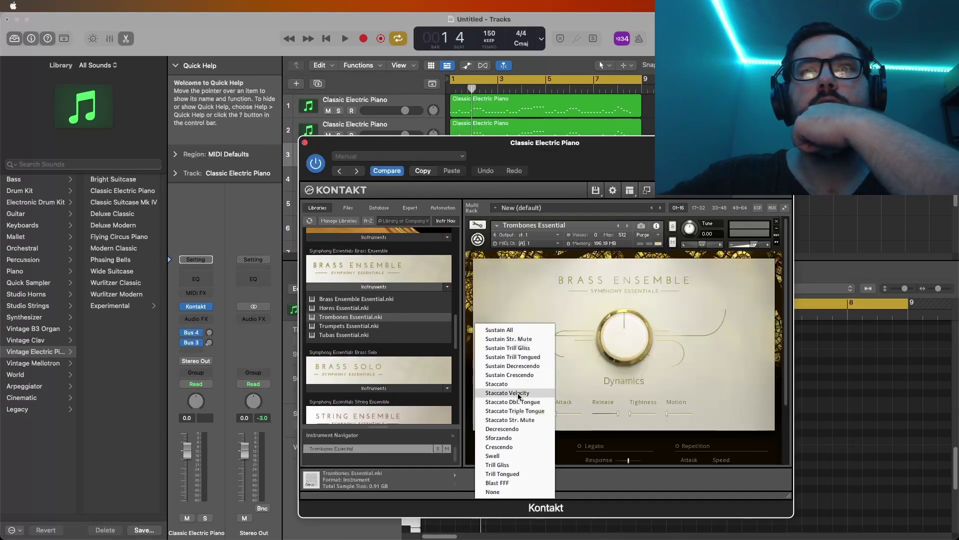
click(519, 393)
click(304, 144)
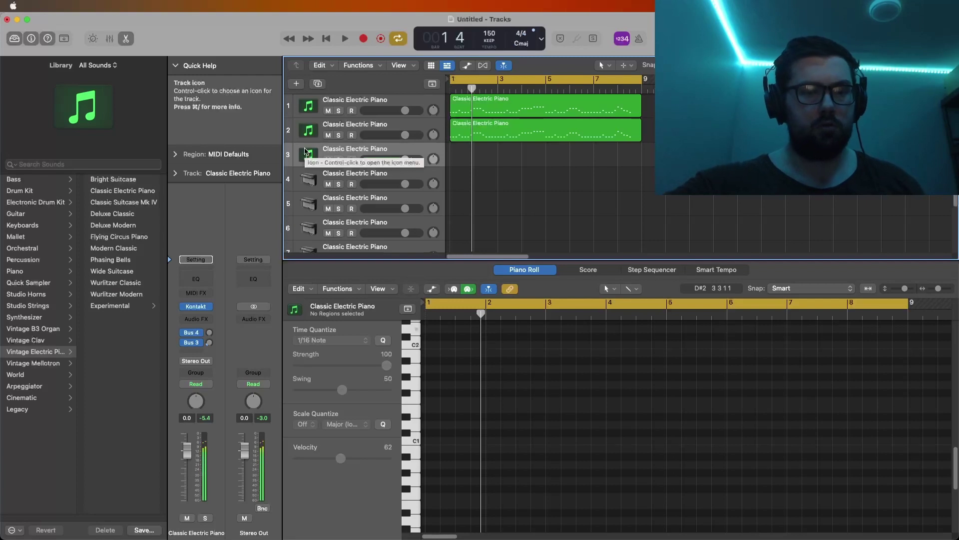
key(space)
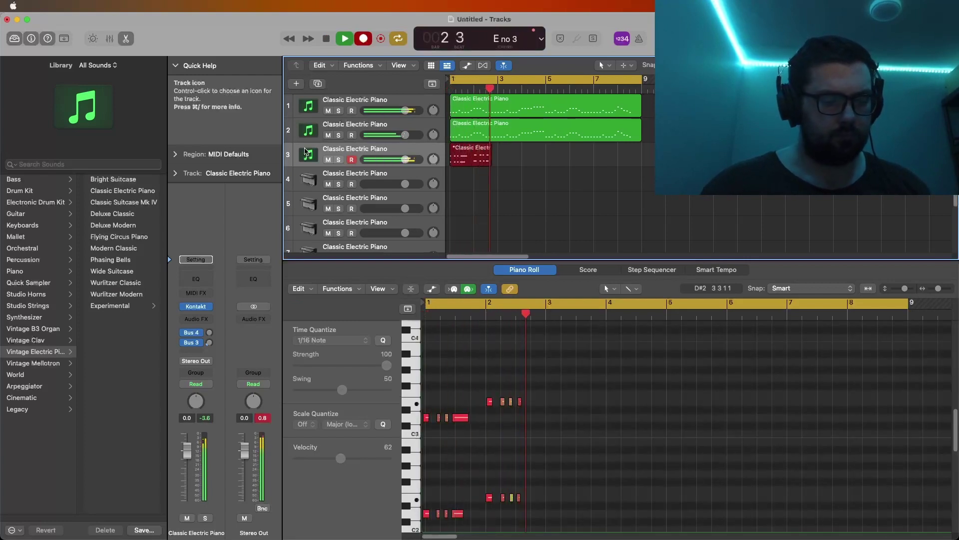
key(space)
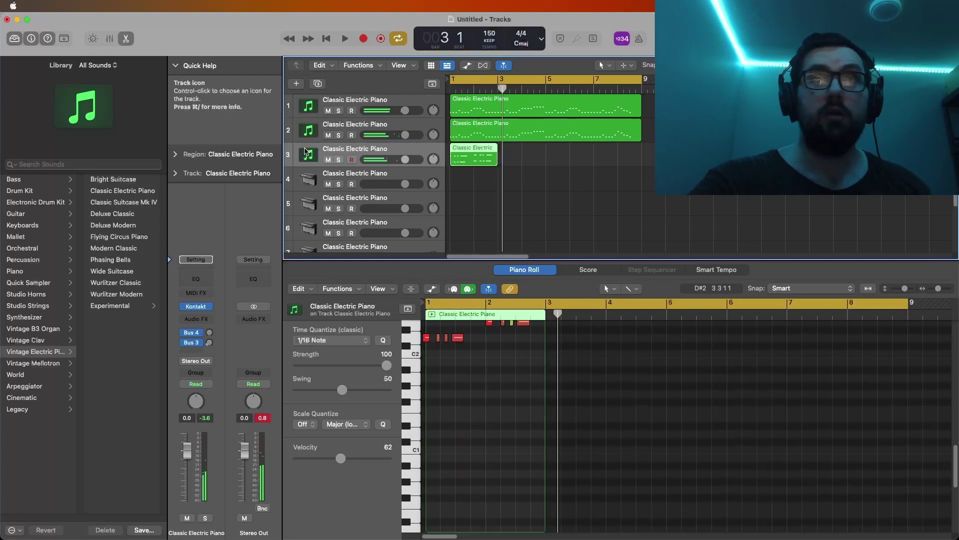
key(super+z)
Step: Record a four-bar trombone rhythm in octaves on track 3, based on D2 and D3 and rising in bar 4
key(r)
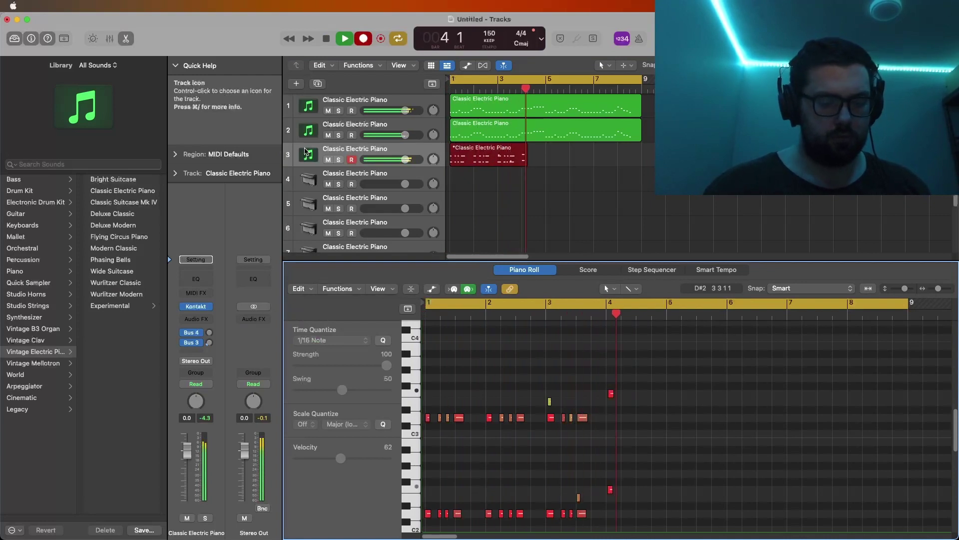
key(space)
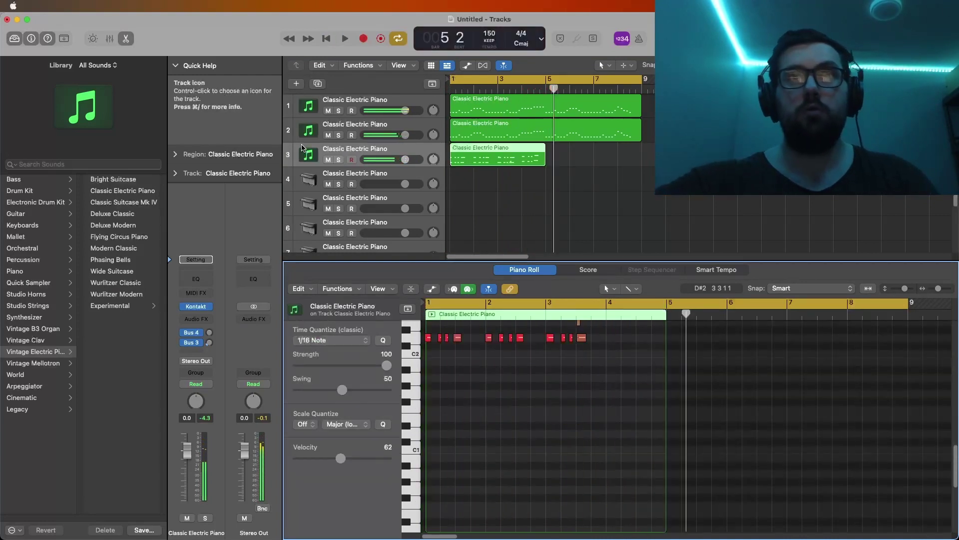
Step: Quantize the recorded trombone notes to 1/8 note, copy them to bars 5–8 and play the result
drag(688, 489, 408, 261)
drag(428, 454, 670, 454)
key(space)
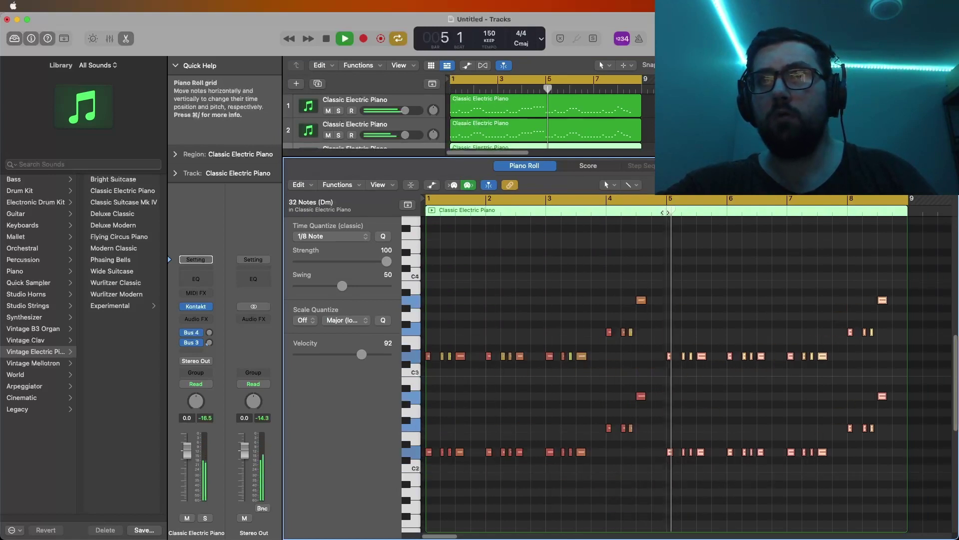
click(853, 393)
key(space)
Step: Check the low strings' notes in track 2's region and raise the first trombone octave pair of bar 8 to A2 and A3
drag(858, 462, 851, 322)
click(620, 140)
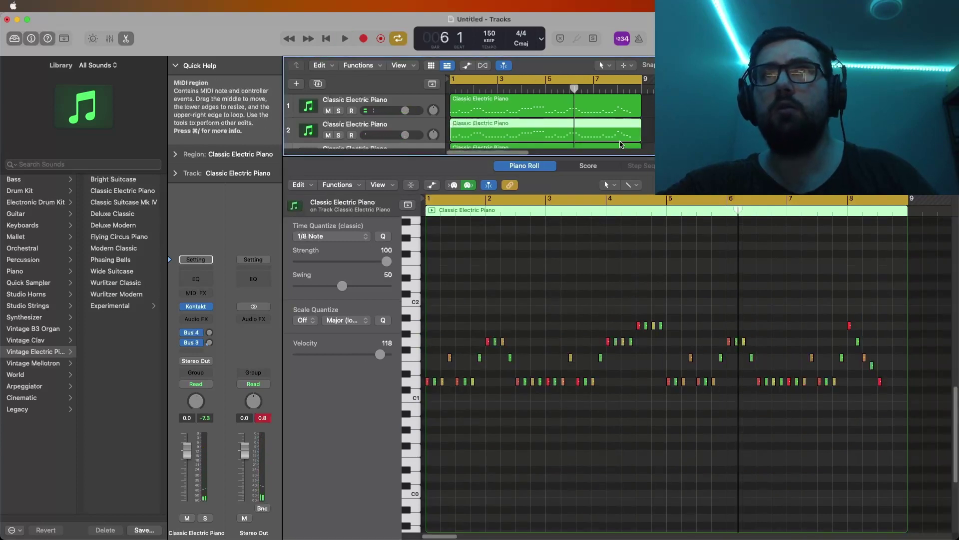
scroll(622, 144, down, 1)
click(621, 142)
scroll(825, 272, down, 1)
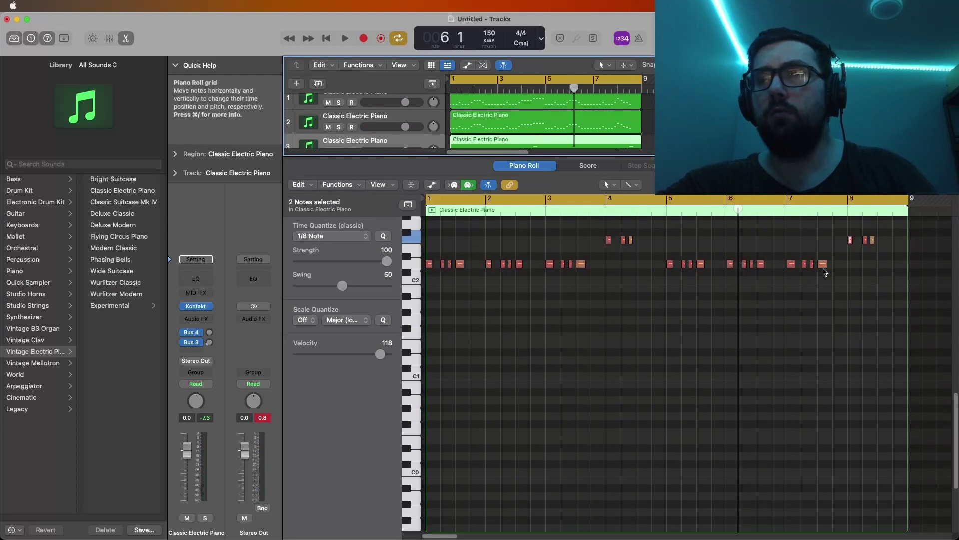
scroll(824, 272, up, 6)
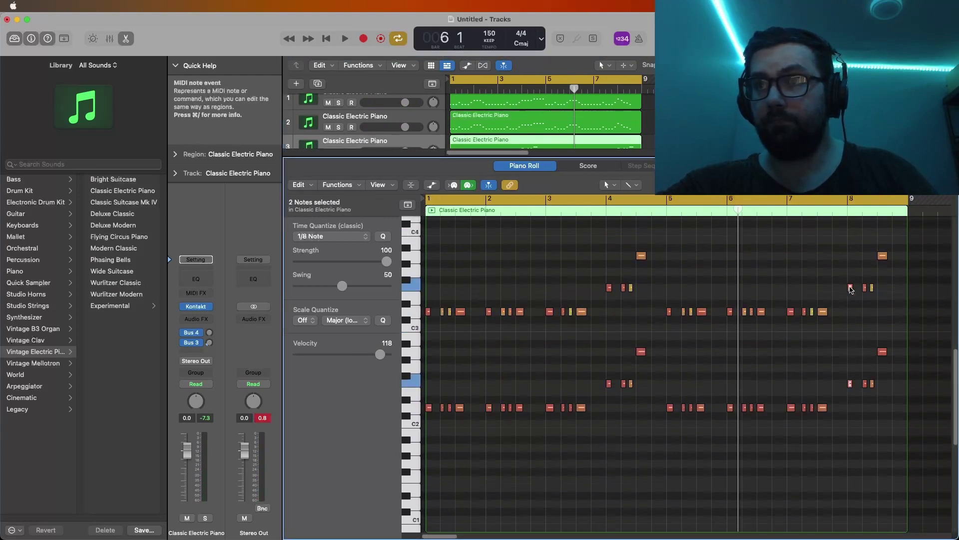
drag(850, 286, 851, 256)
Step: Rearrange the remaining bar 8 trombone octave pairs into a descending G, F, E, D run following the opening A
drag(857, 325, 870, 274)
click(887, 373)
mouse_move(893, 369)
mouse_down()
mouse_move(879, 249)
mouse_move(892, 349)
mouse_up()
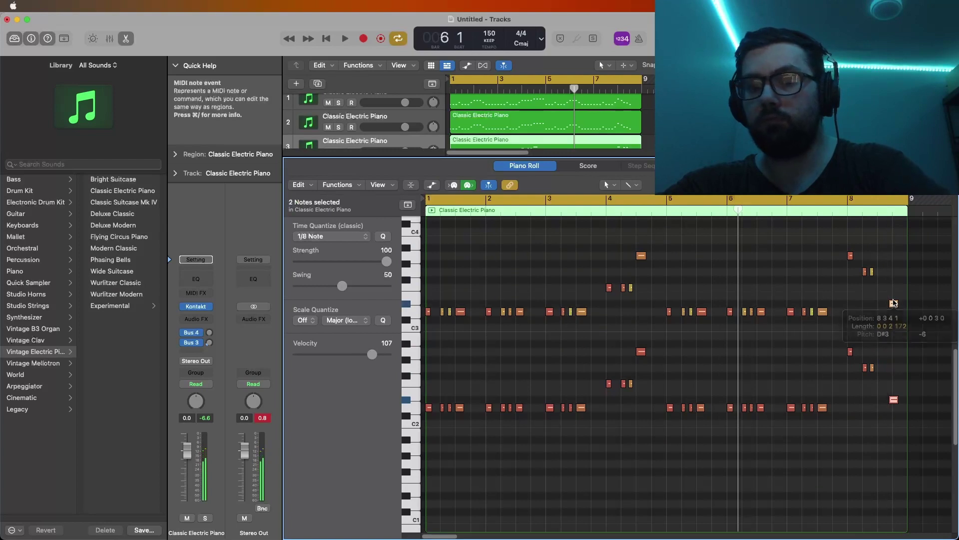
drag(894, 395, 867, 259)
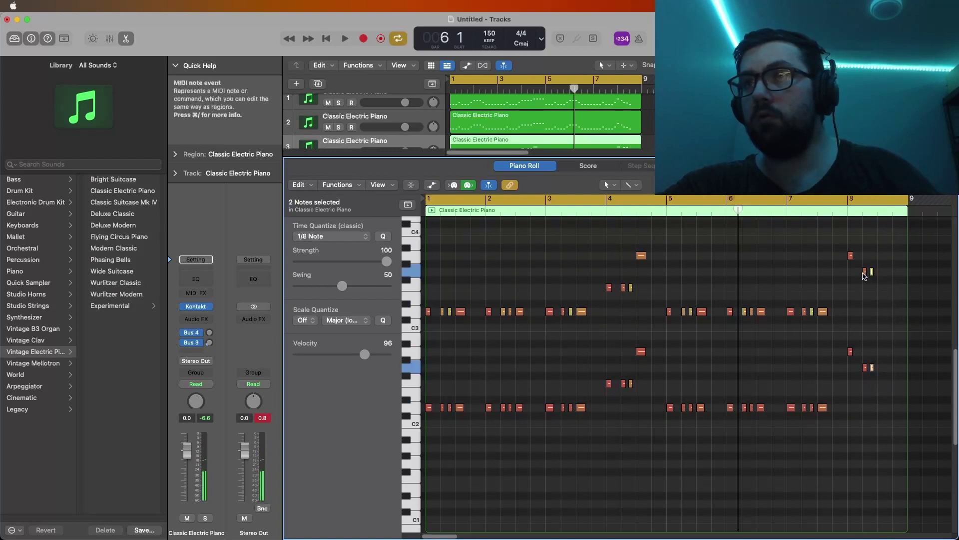
drag(894, 391, 865, 289)
drag(866, 292, 879, 312)
Step: Play the low strings, cellos and trombones together through bar 8
key(space)
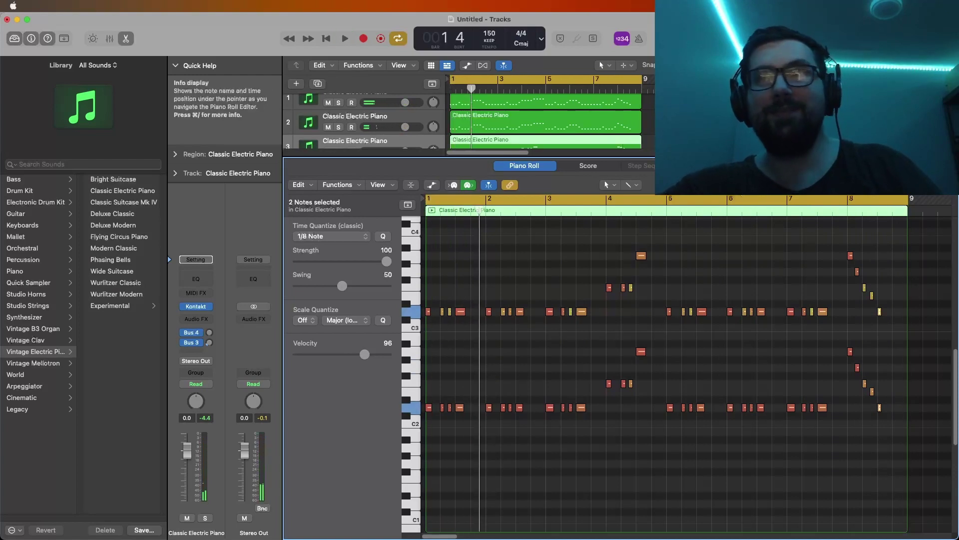
click(718, 215)
key(space)
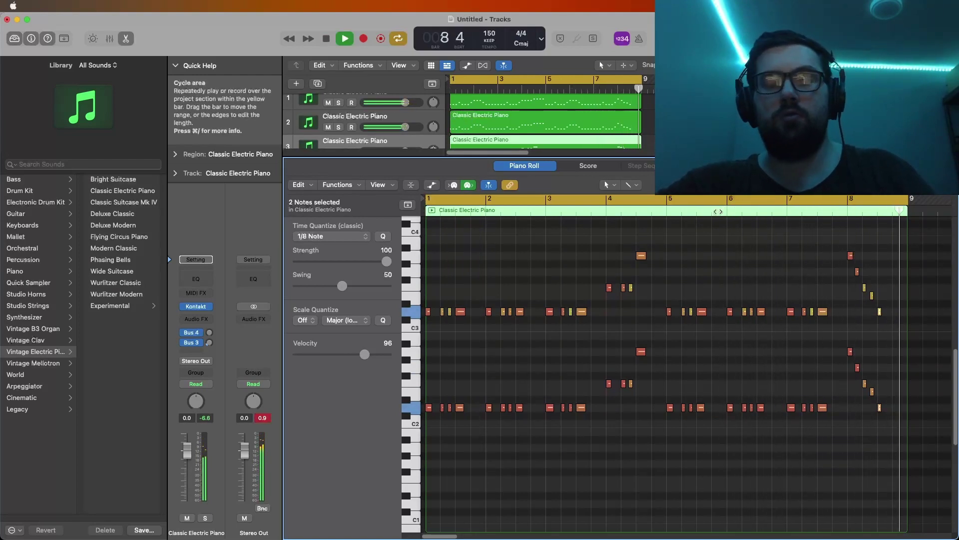
drag(597, 157, 598, 300)
key(space)
Step: Set up Kontakt as the instrument on track 4 and copy the trombone region onto that track
key(Down)
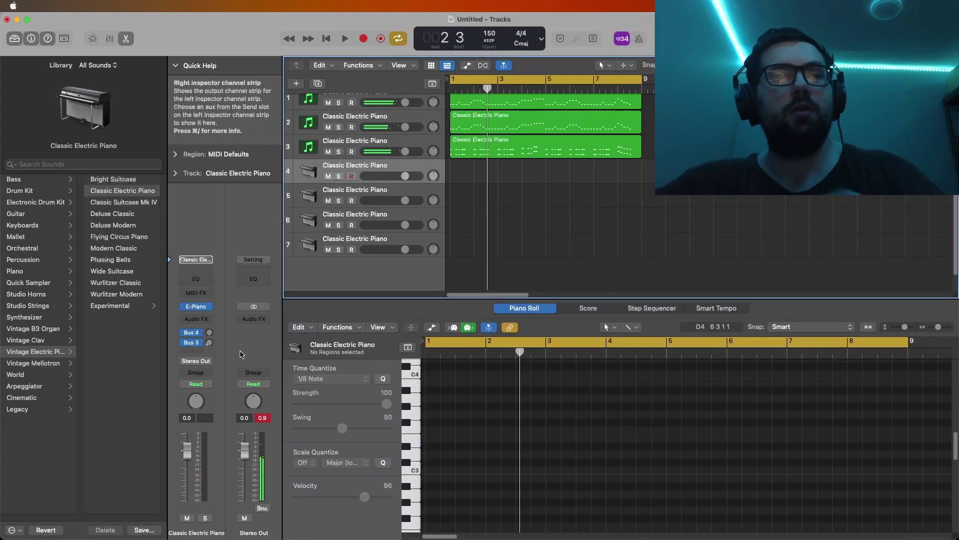
click(210, 307)
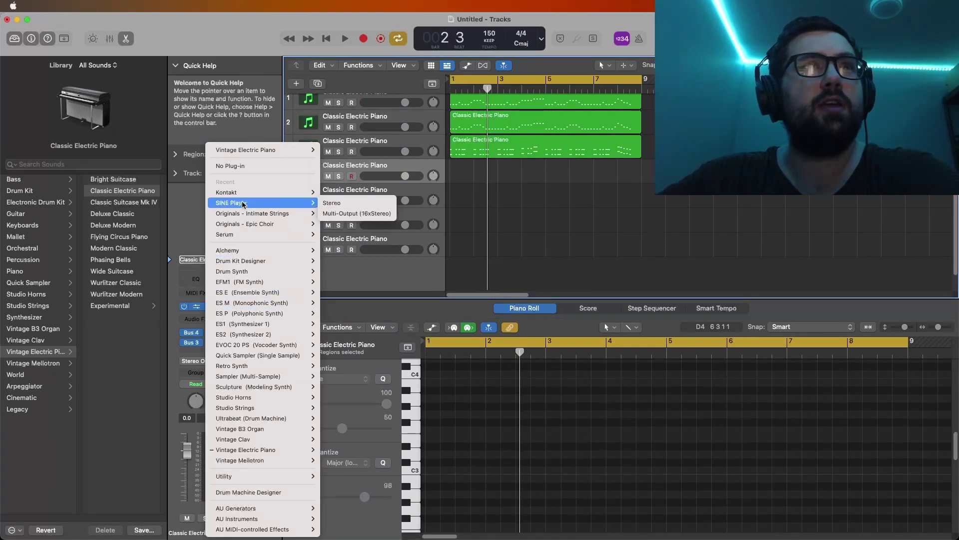
key(Escape)
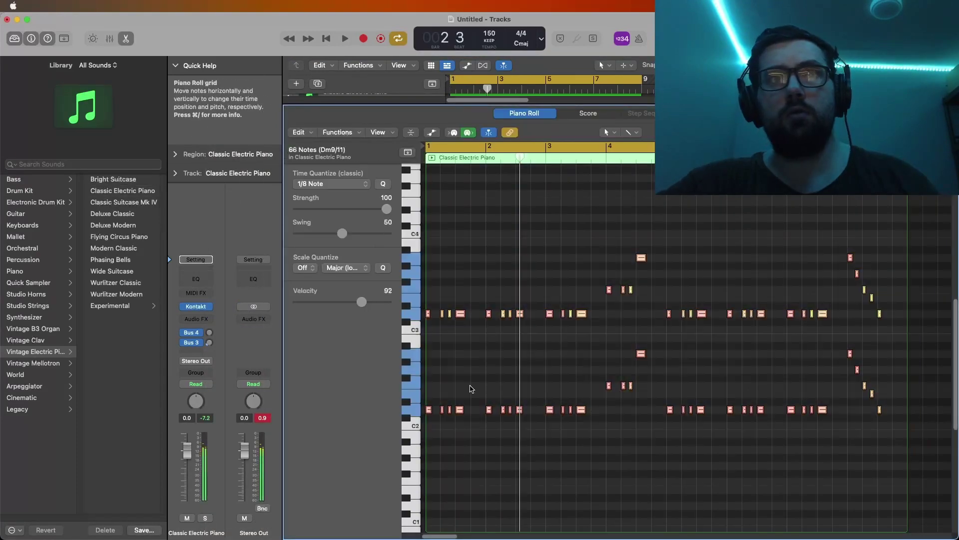
Step: Raise all notes of the copied region on track 4 by one octave and play it with the other tracks
drag(430, 411, 428, 317)
key(space)
drag(419, 106, 419, 263)
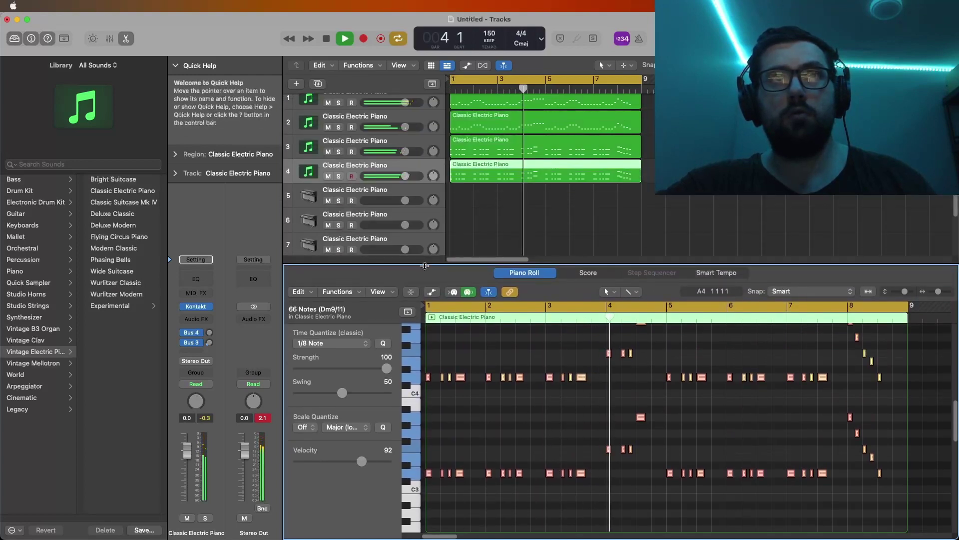
Step: Lower track 4's volume to about -4.0 dB and track 3's volume slightly while listening to the mix
drag(405, 176, 395, 176)
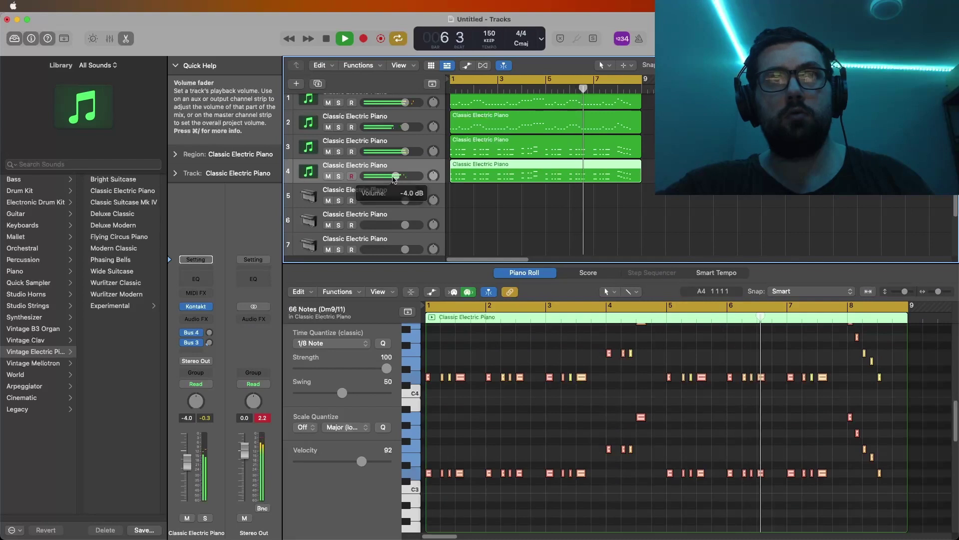
drag(458, 262, 459, 340)
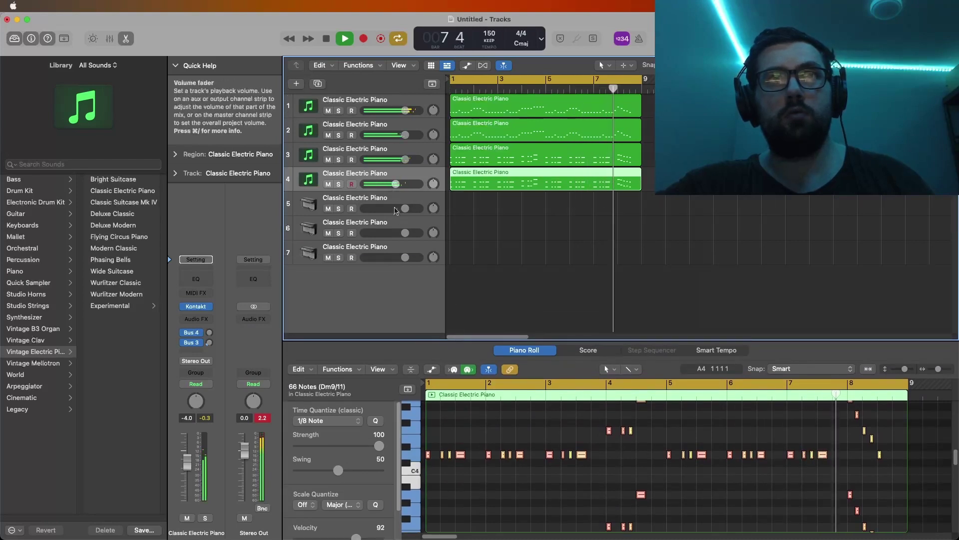
click(380, 203)
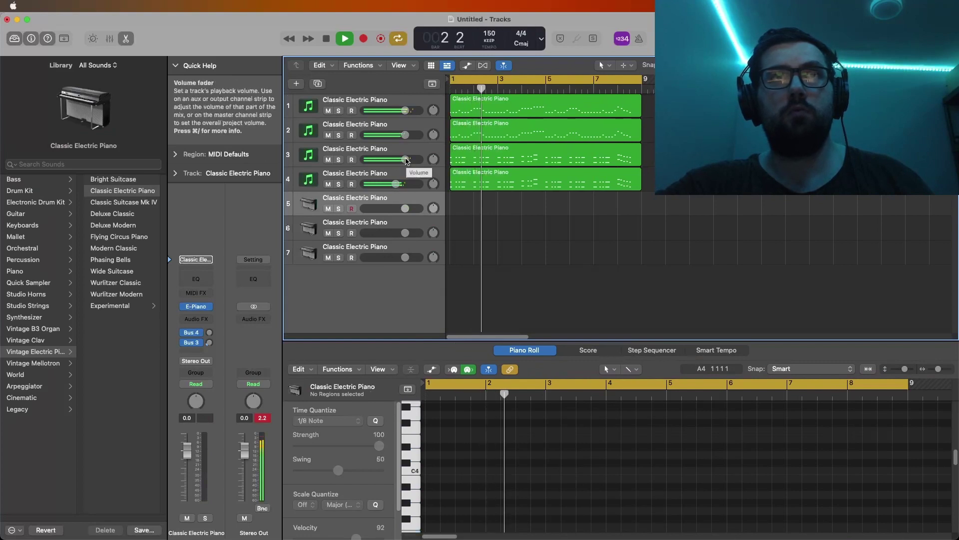
click(396, 189)
key(space)
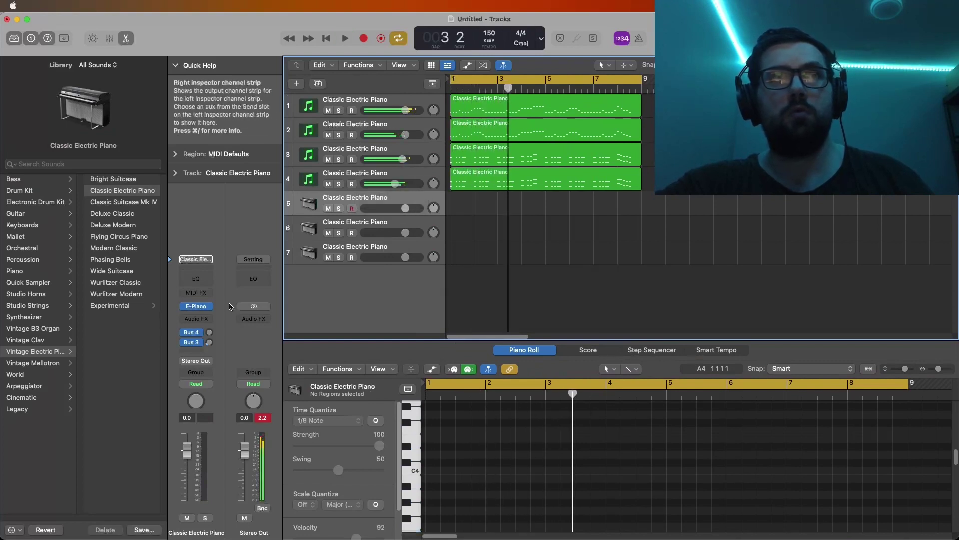
Step: Load 04. Distortion Bass from Evolution – Devastator Warzone's 03. BASS folder into Kontakt on track 5
click(203, 305)
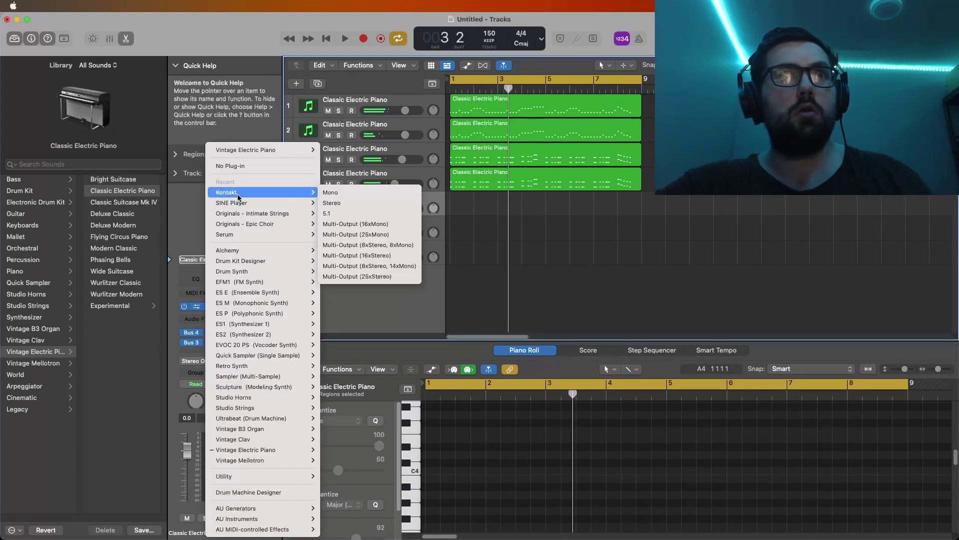
click(238, 194)
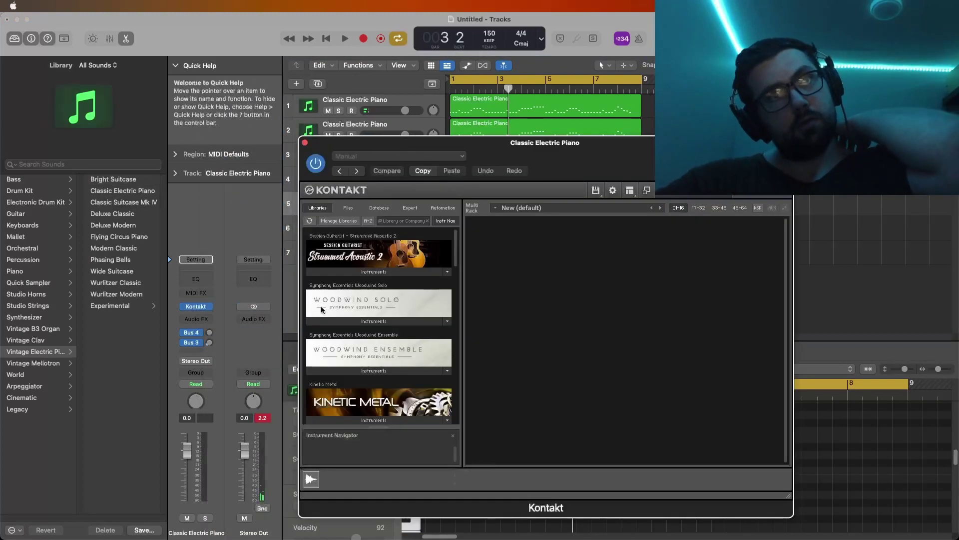
scroll(354, 390, down, 10)
click(343, 362)
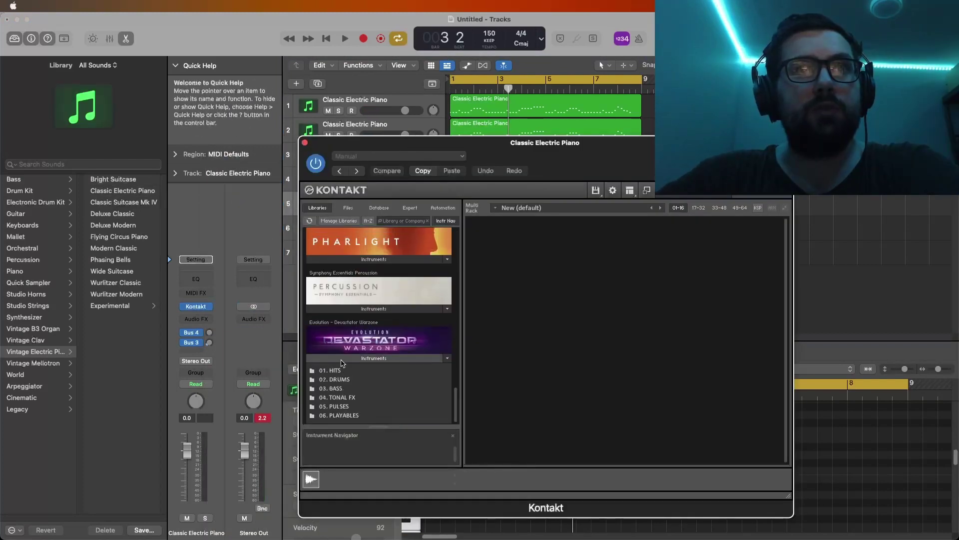
click(343, 389)
click(354, 344)
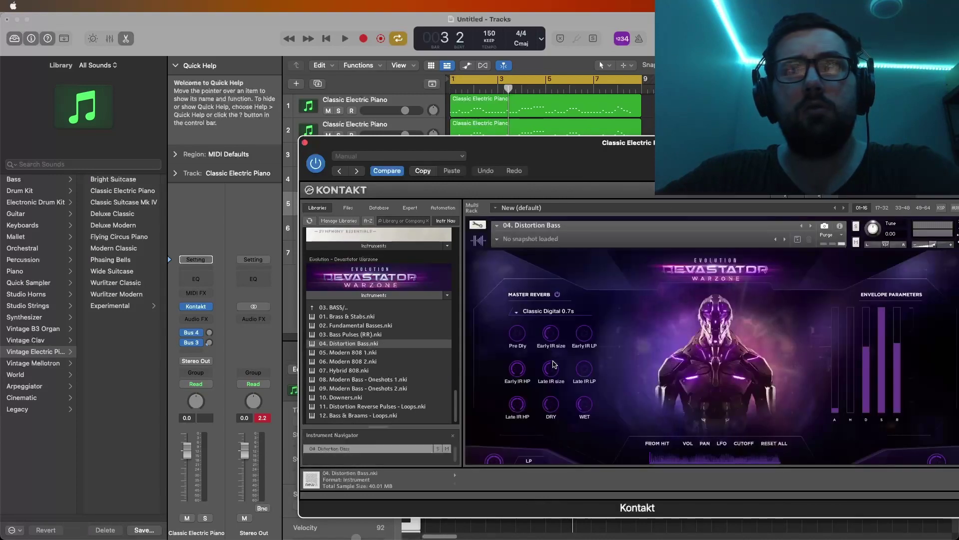
key(super+w)
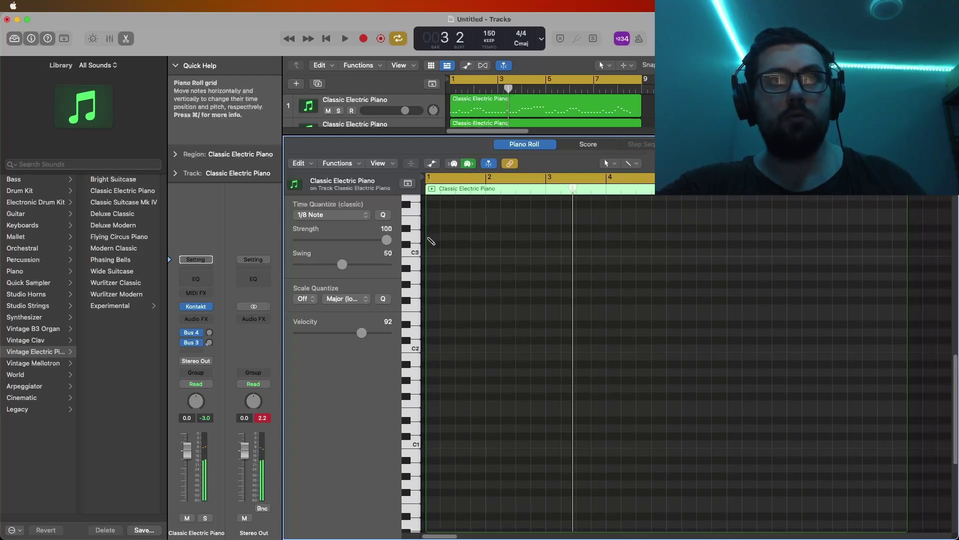
Step: Add a row of D3 eighth notes in bar 1 of track 5's region and play it with the other tracks
click(433, 237)
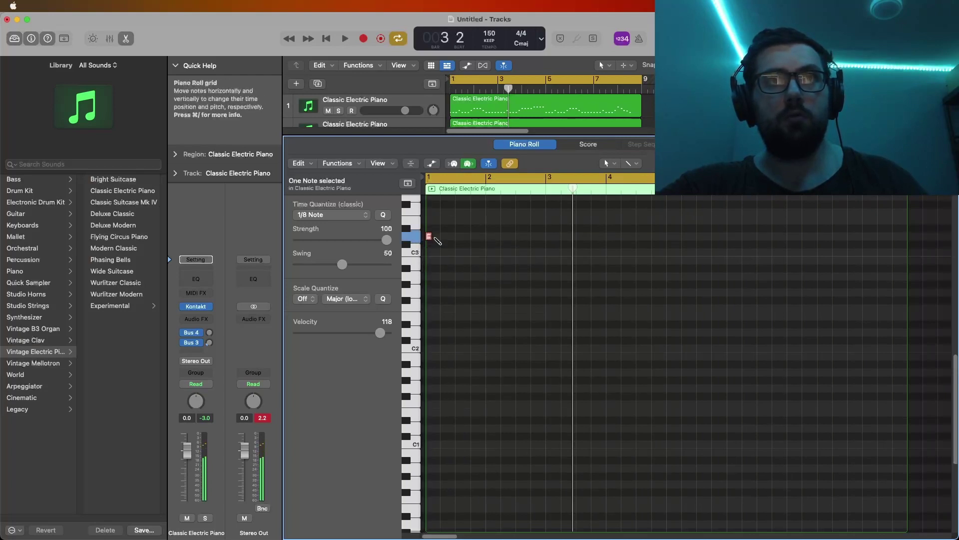
key(Return)
key(super+v)
key(space)
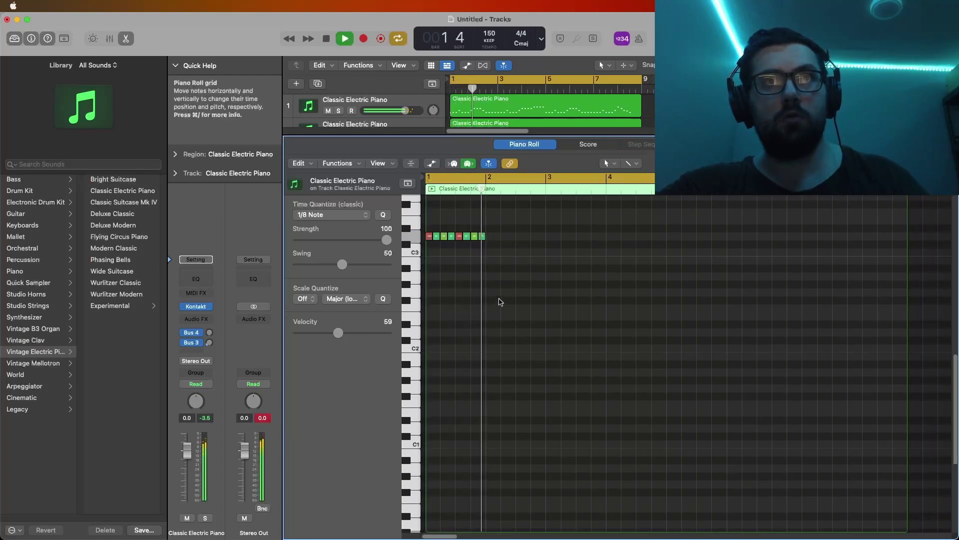
key(space)
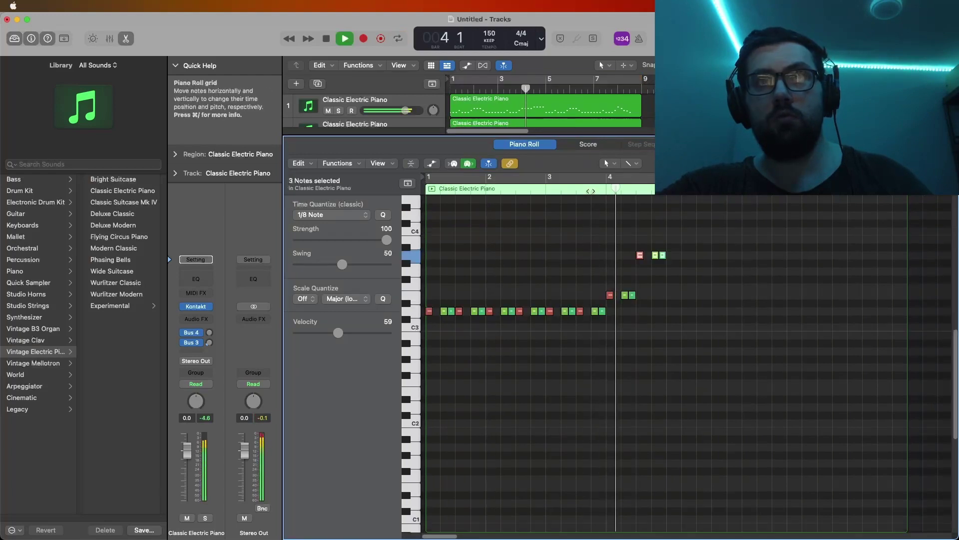
Step: Move the three notes at the start of bar 4 from E3 to F3 and play the passage
drag(672, 306, 610, 287)
click(580, 193)
key(space)
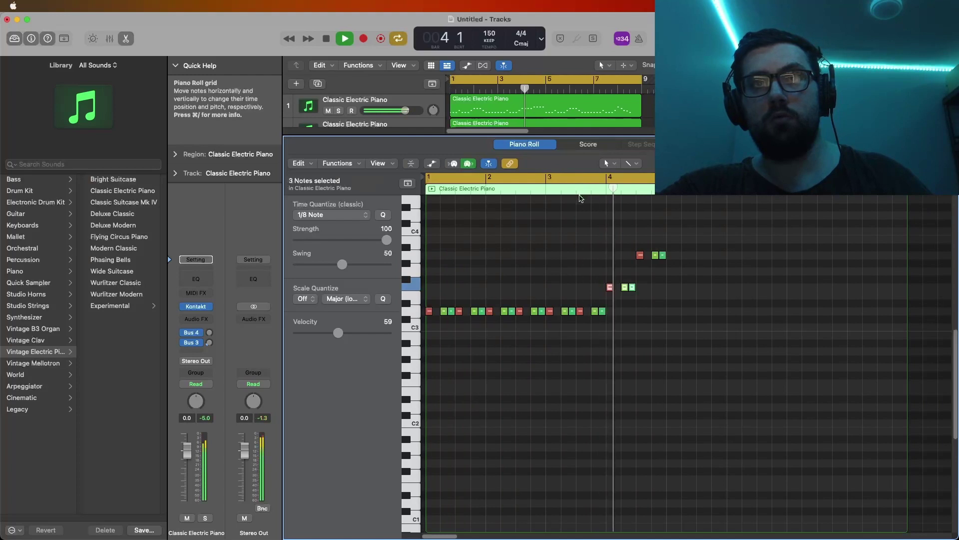
click(701, 367)
key(space)
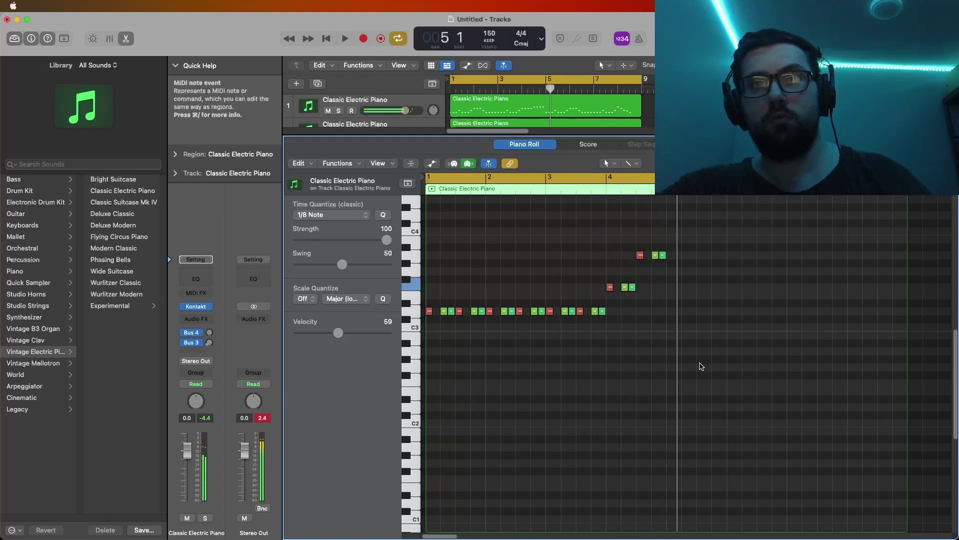
Step: Copy the D3 rhythm from bars 1–3 into bars 5–7, add a descending A3, G3, F3, E3, D3 run in bar 8, and play it
drag(610, 354, 673, 314)
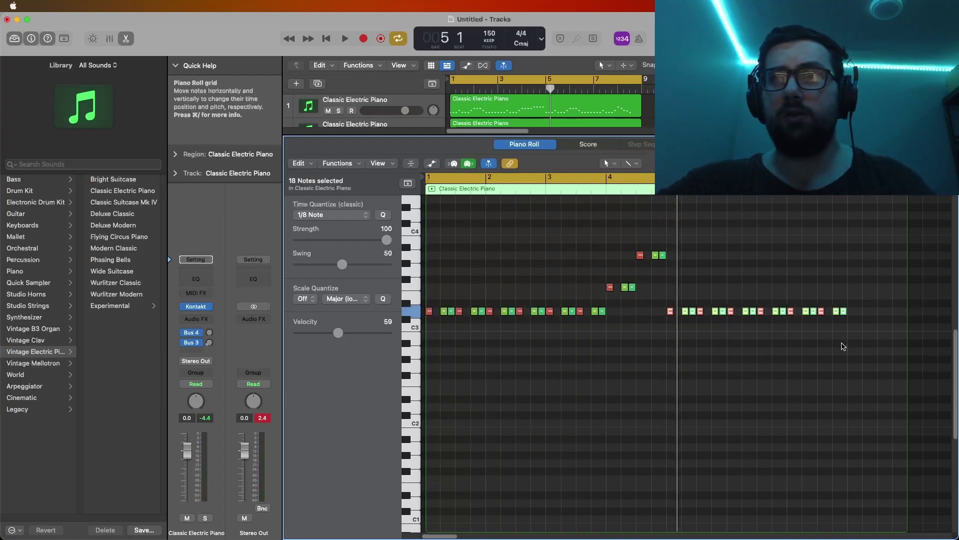
click(845, 339)
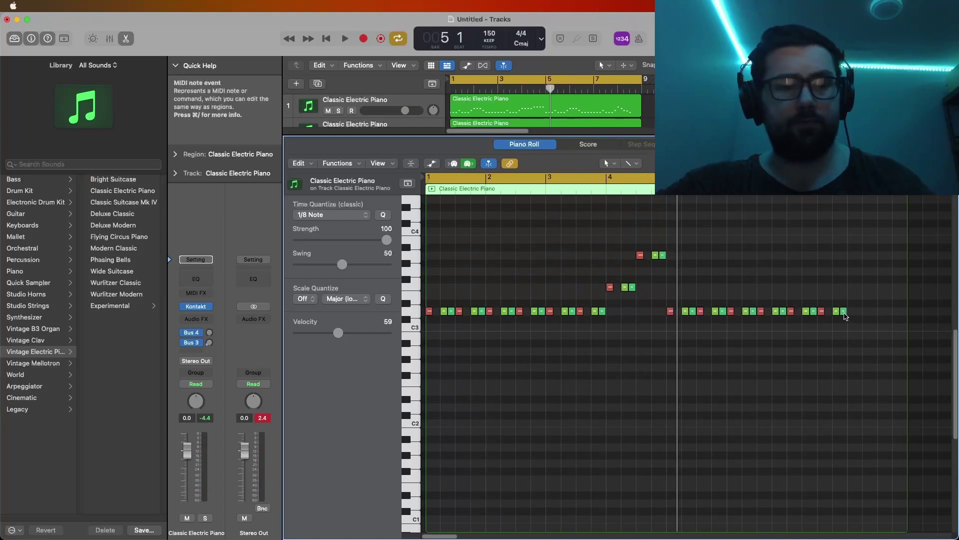
super+click(852, 256)
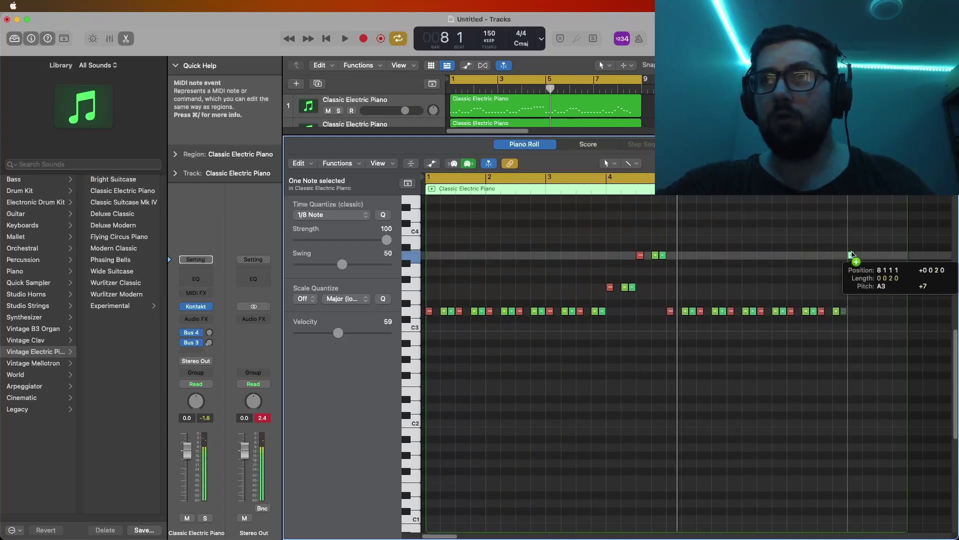
drag(852, 258, 874, 295)
drag(873, 295, 881, 311)
key(space)
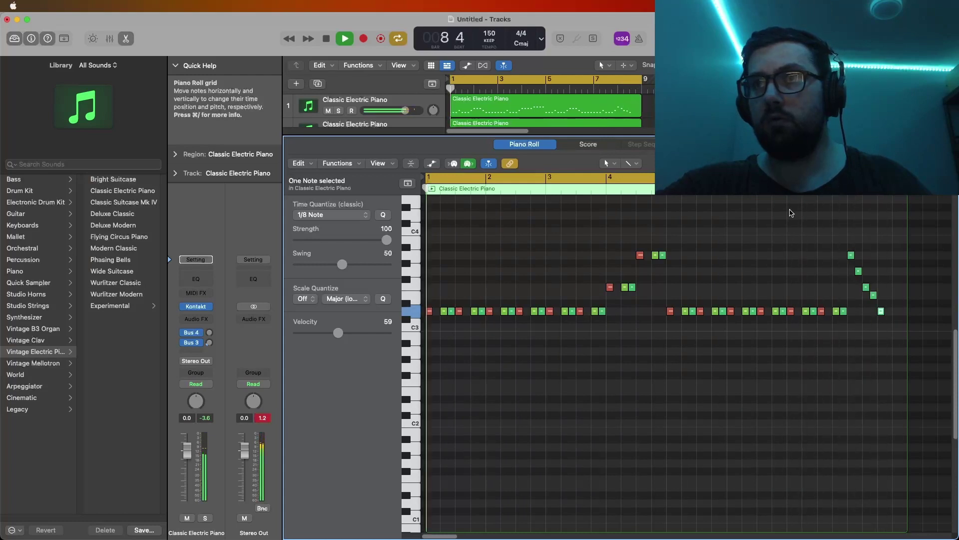
key(space)
Step: Solo track 5 and replace its Kontakt instrument with 05. Modern 808 1 from Devastator Warzone's 03. BASS folder
drag(350, 135, 350, 322)
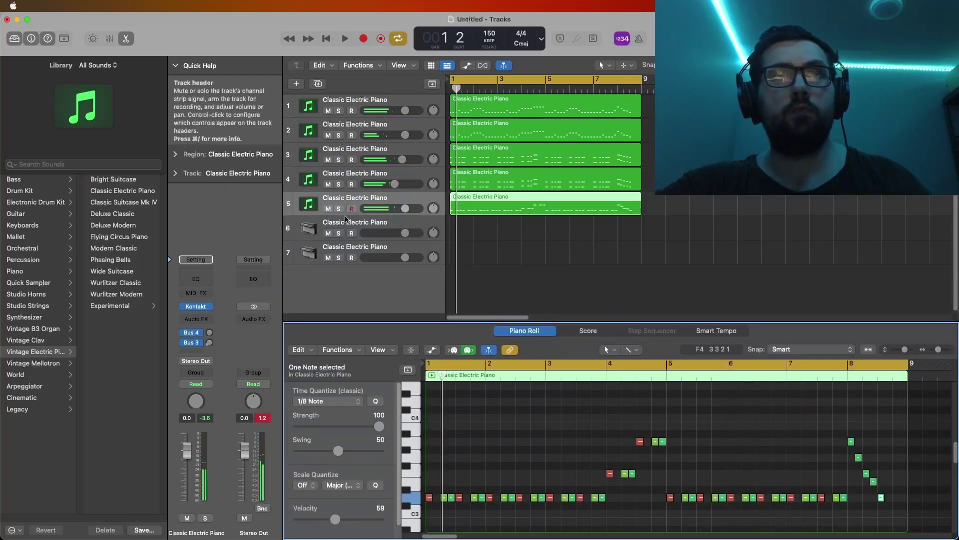
click(338, 209)
click(196, 306)
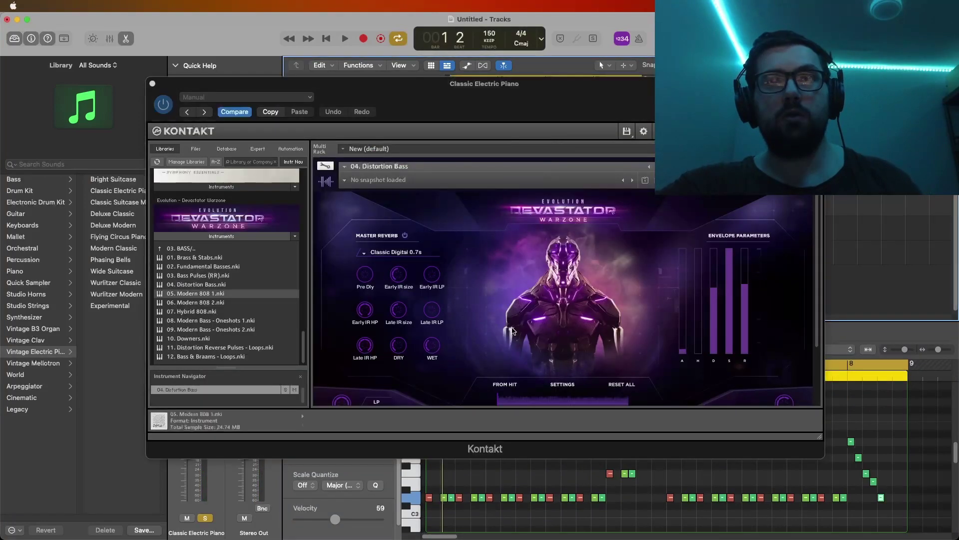
click(818, 340)
scroll(818, 372, down, 3)
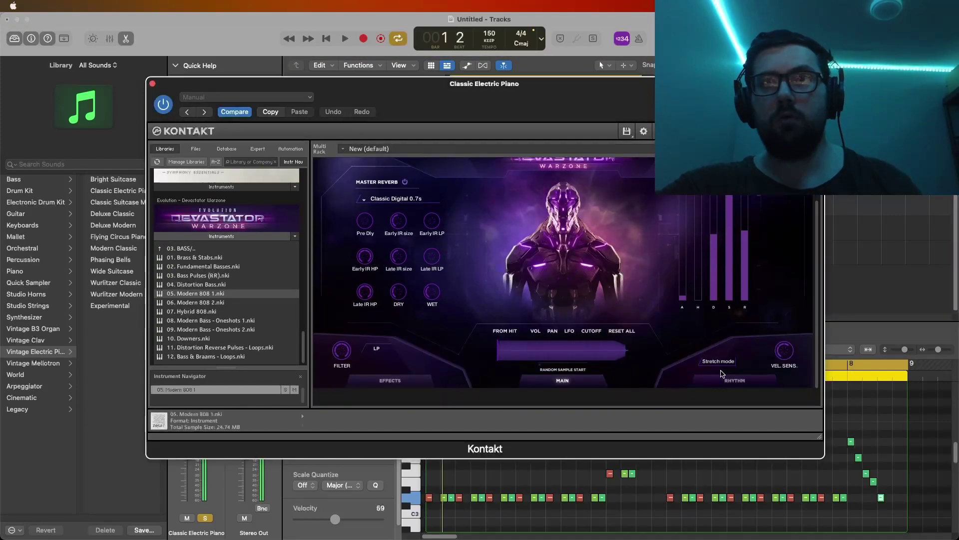
click(153, 83)
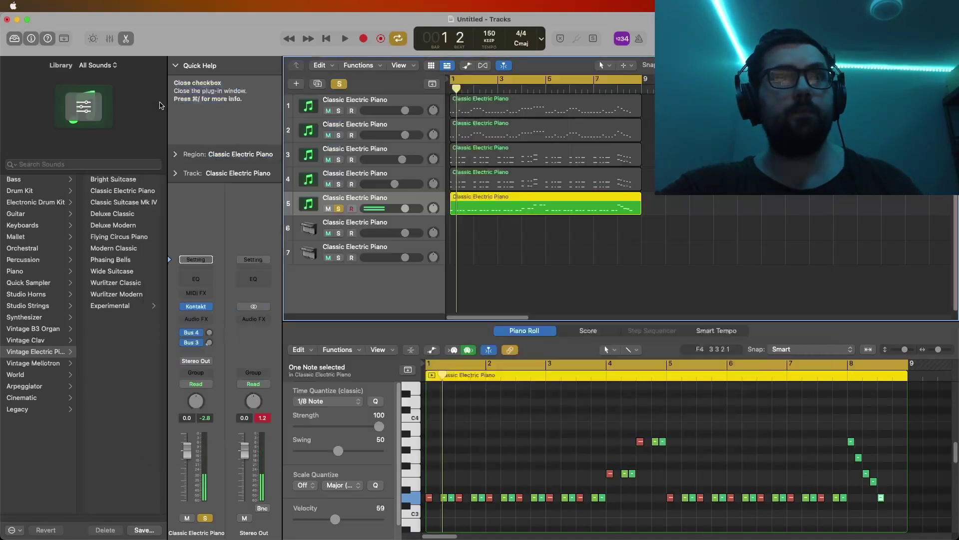
Step: Lengthen bar 4's F3 and A3 bass notes to quarter-note length, leaving two of each pitch, while the full mix plays
key(space)
drag(657, 440, 650, 444)
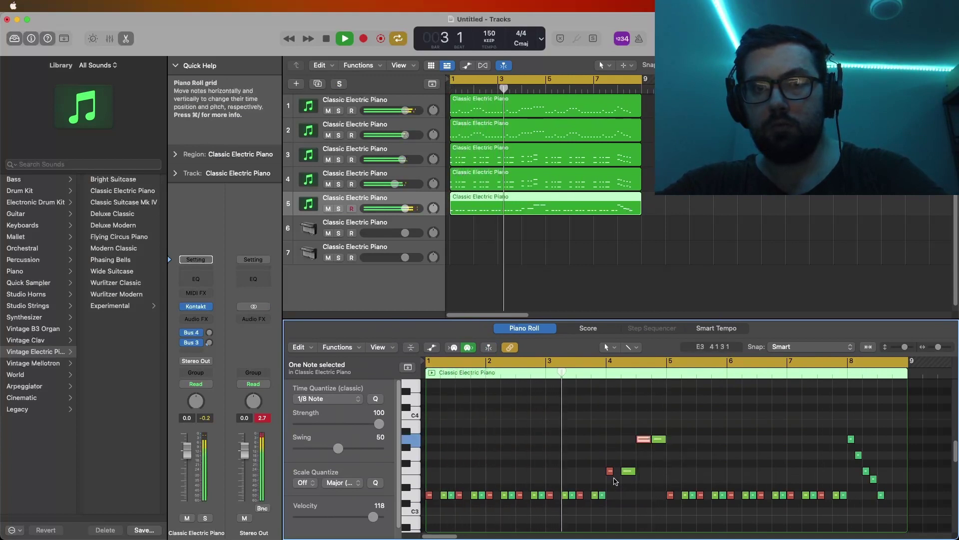
drag(614, 471, 619, 473)
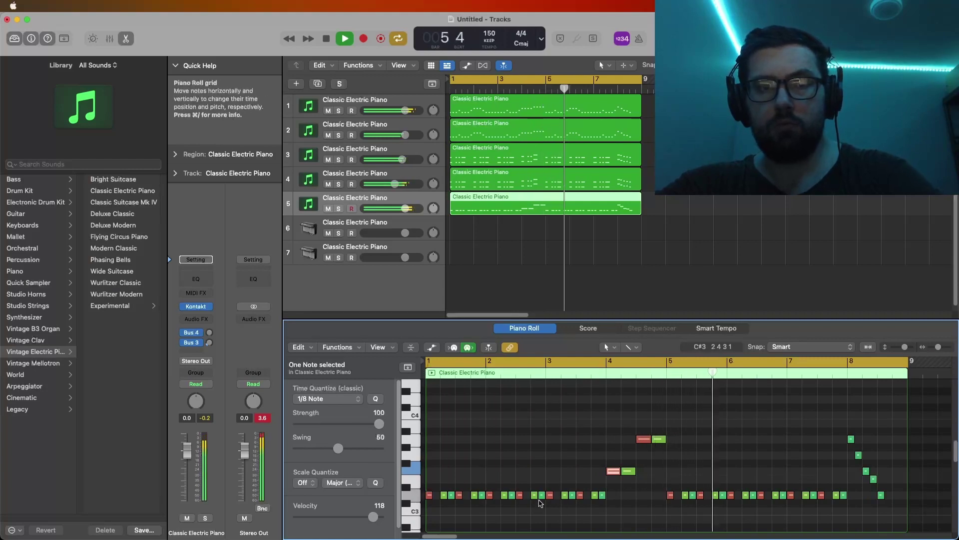
key(space)
Step: Thin the D3 bass pattern in bars 1–3 to one note per beat, repeat it in bars 5–7, and play the mix
click(550, 495)
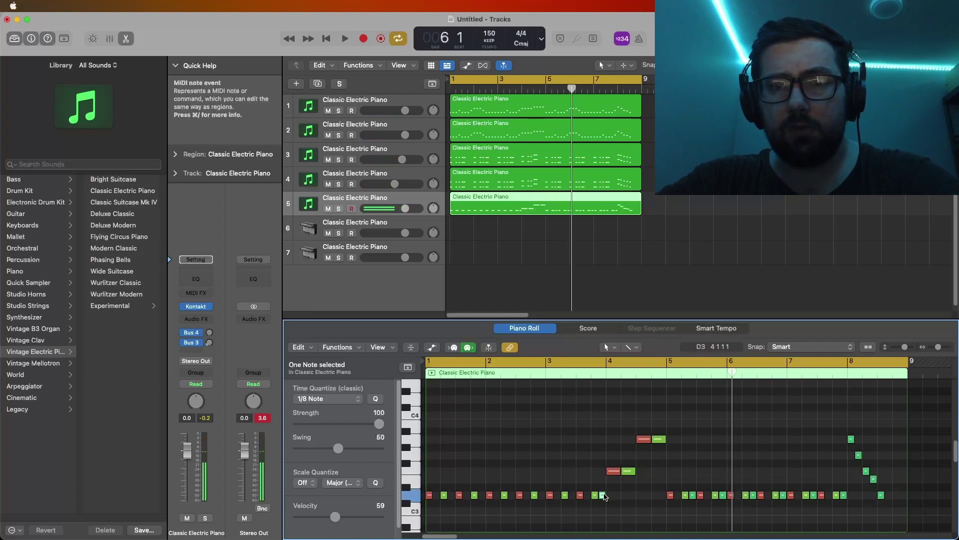
key(super+z)
key(space)
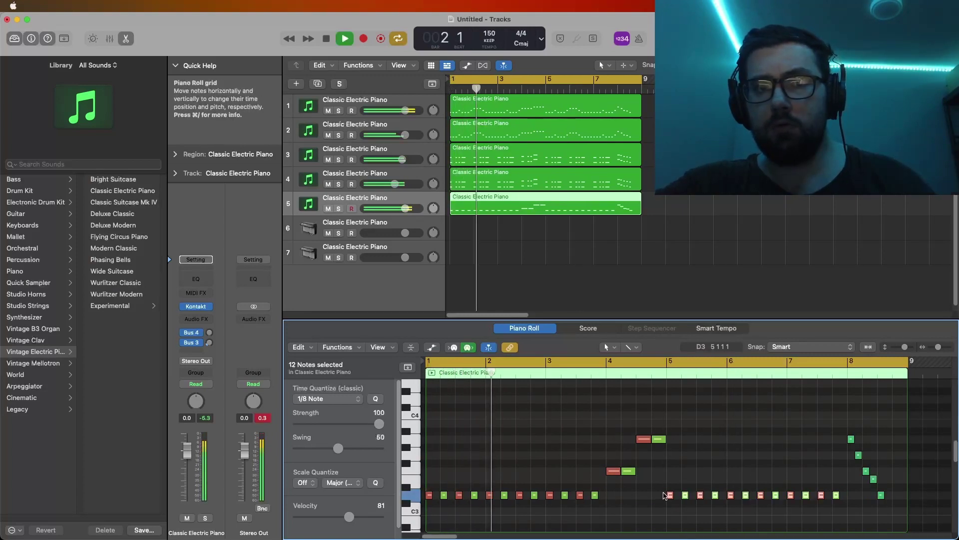
key(space)
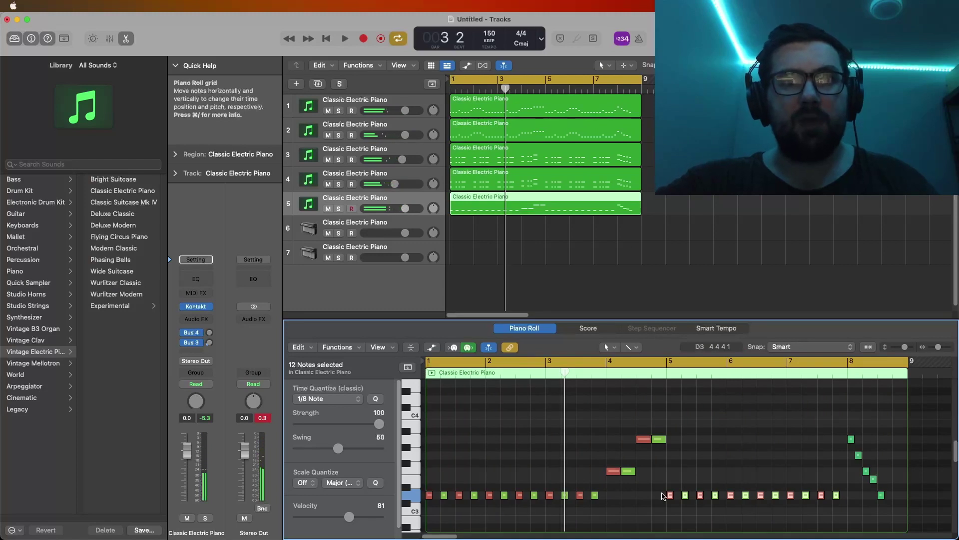
key(space)
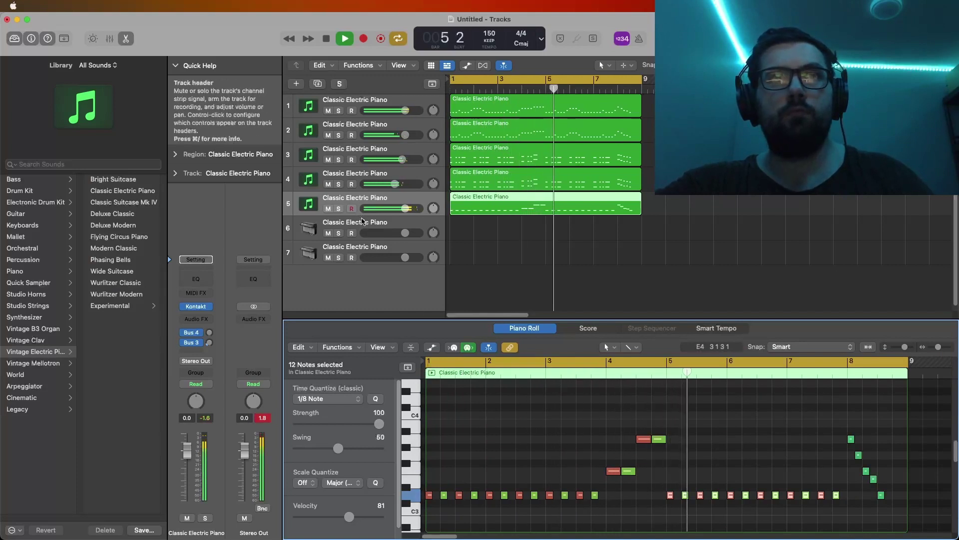
Step: Stop playback and set Kontakt as the instrument on track 6
click(378, 227)
key(space)
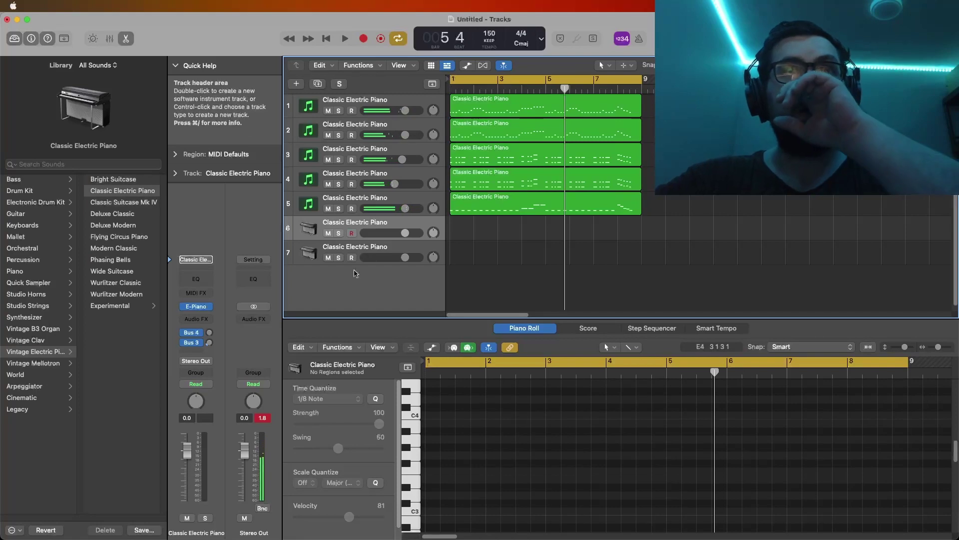
click(211, 307)
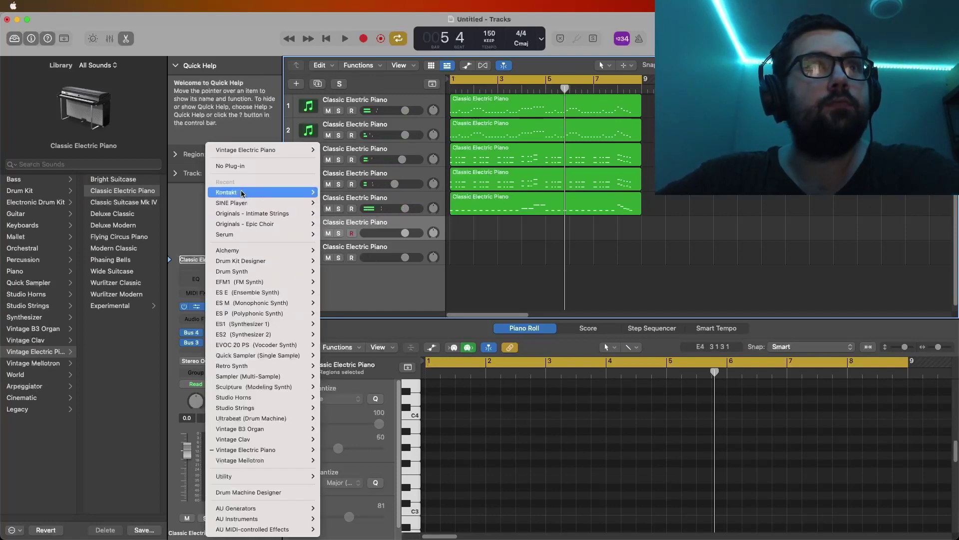
click(306, 192)
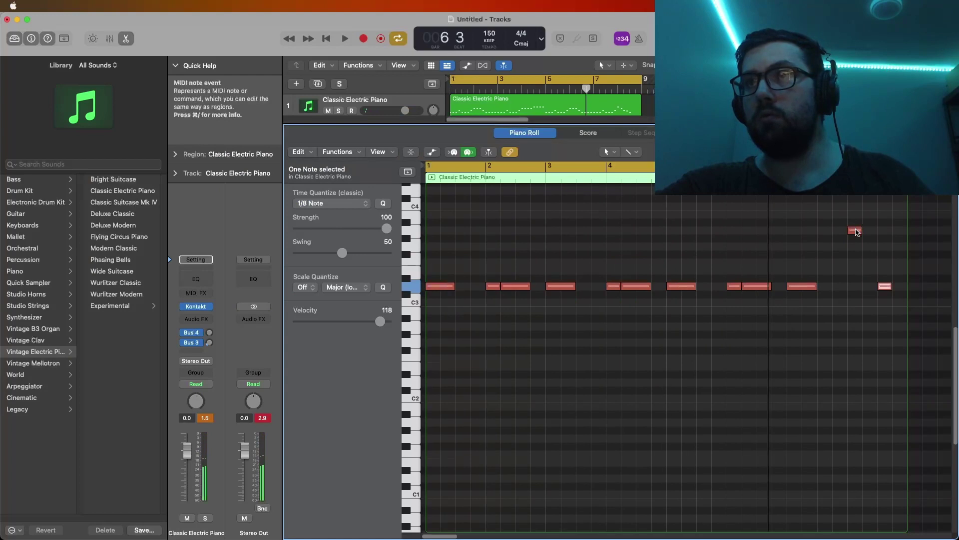
Step: Add an F3 note on beat 2 of bar 8 in track 6's region and listen with and without it
drag(856, 230, 872, 265)
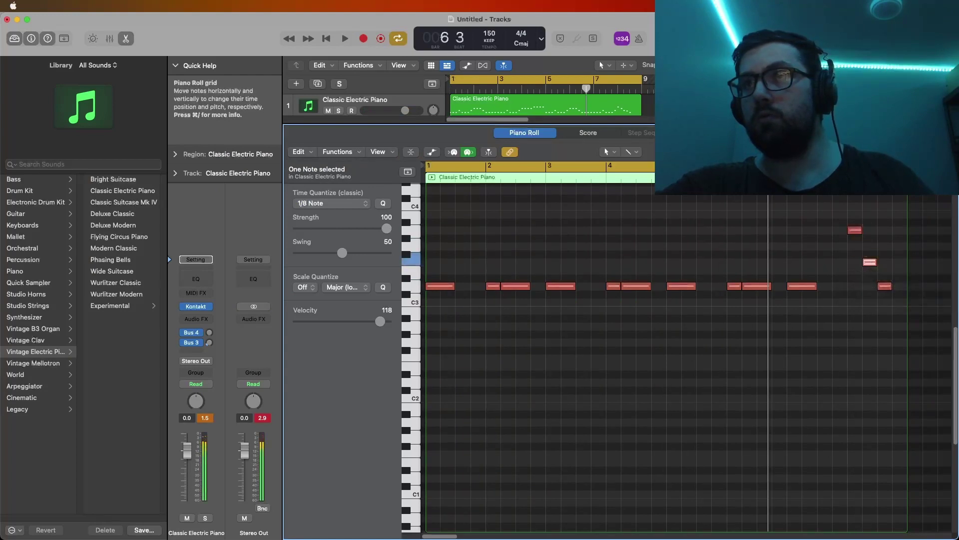
key(space)
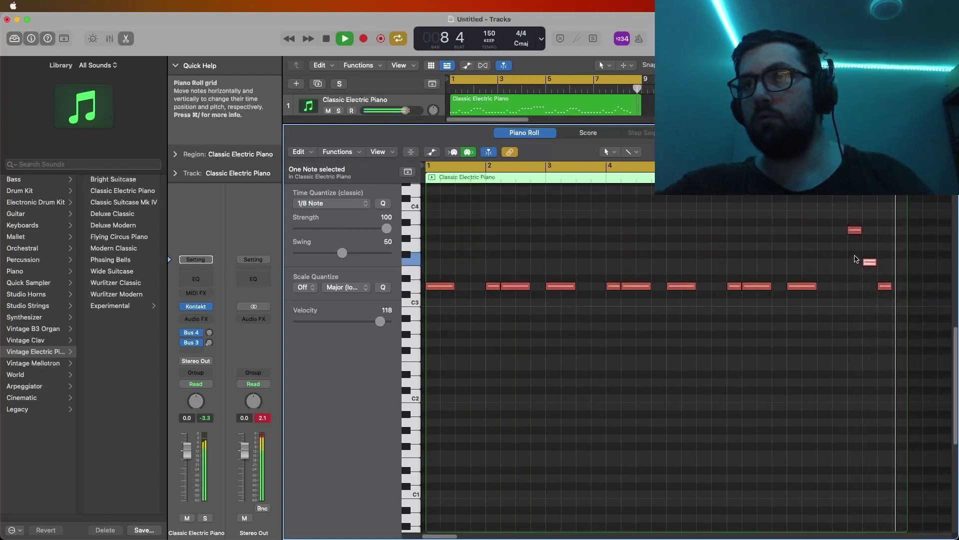
key(Delete)
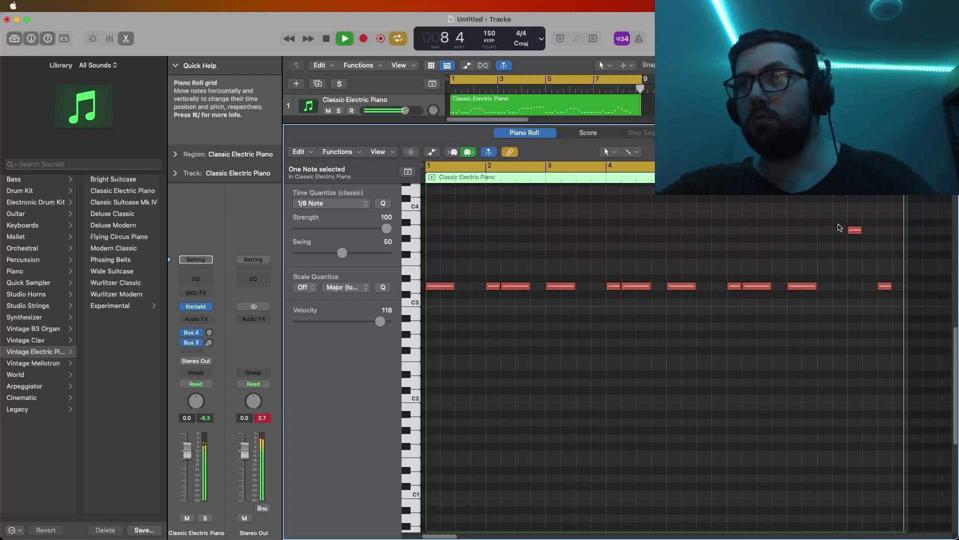
key(space)
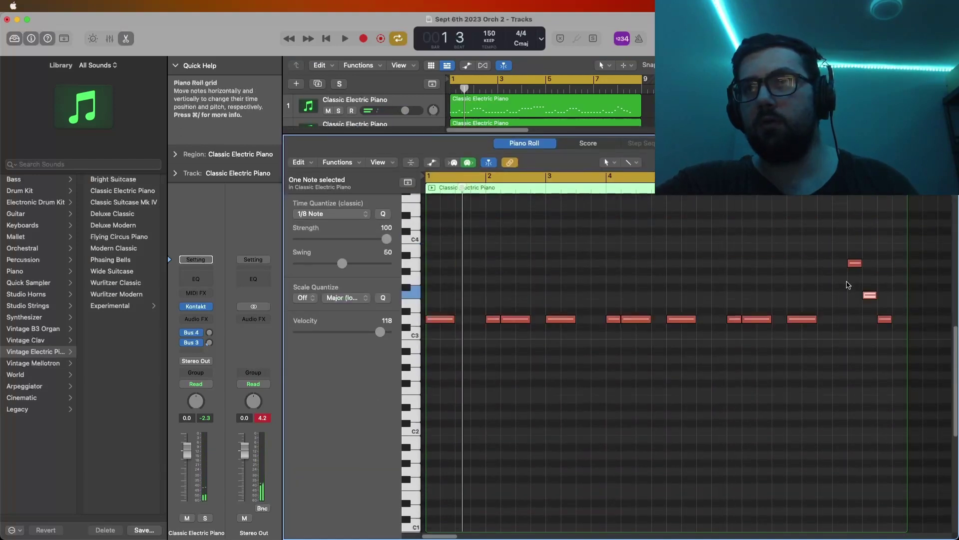
Step: Shorten bar 8's A3 and F3 notes to eighths, fill the gaps with G3 and E3, and play track 6 with the mix
click(848, 285)
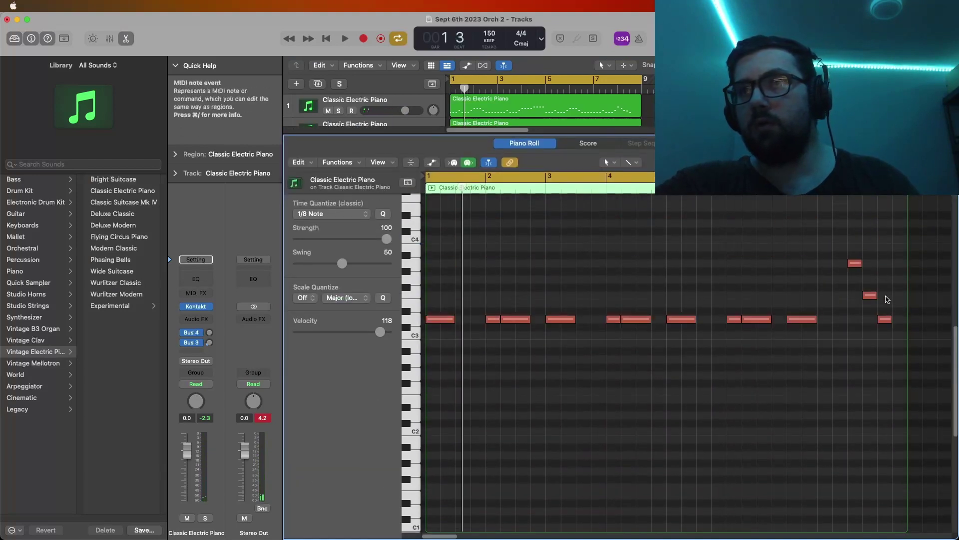
drag(888, 300, 853, 265)
click(854, 271)
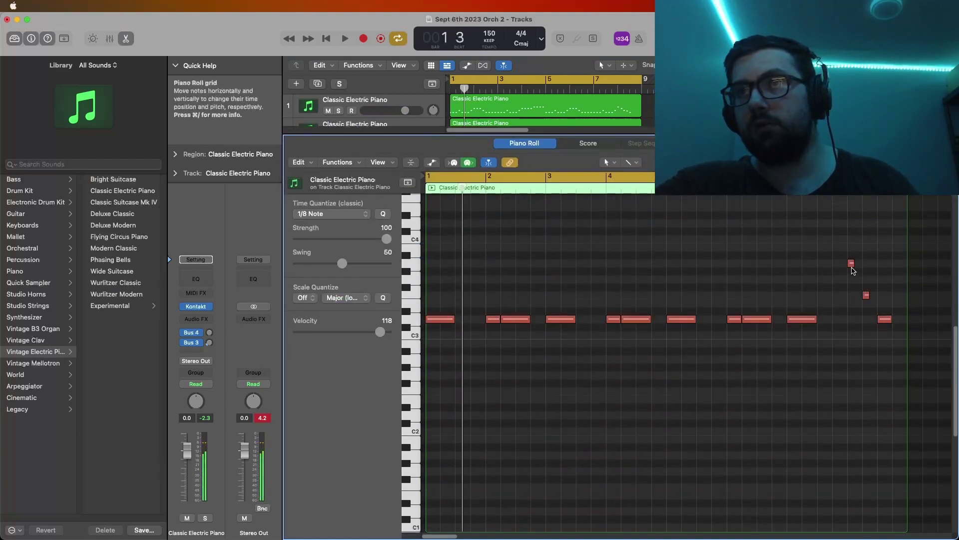
super+click(859, 279)
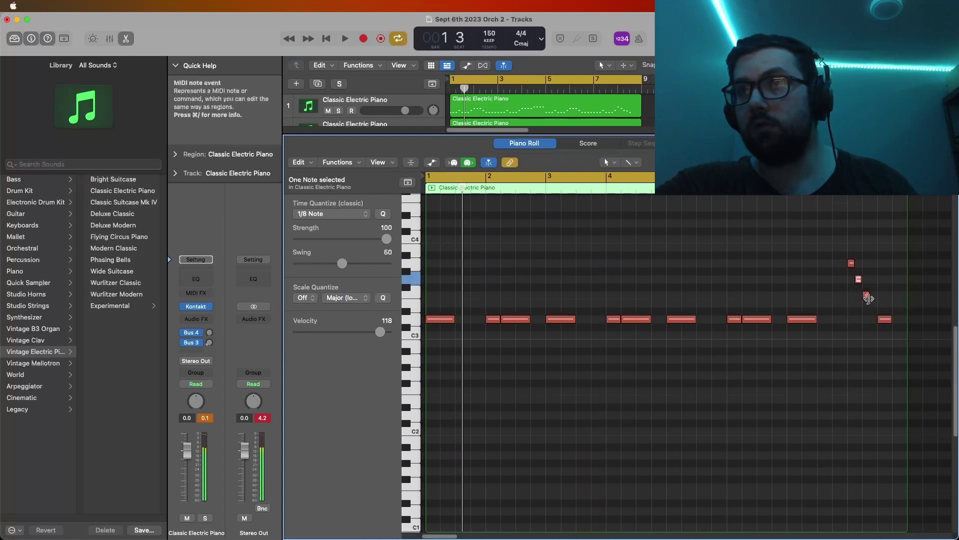
super+click(872, 302)
key(space)
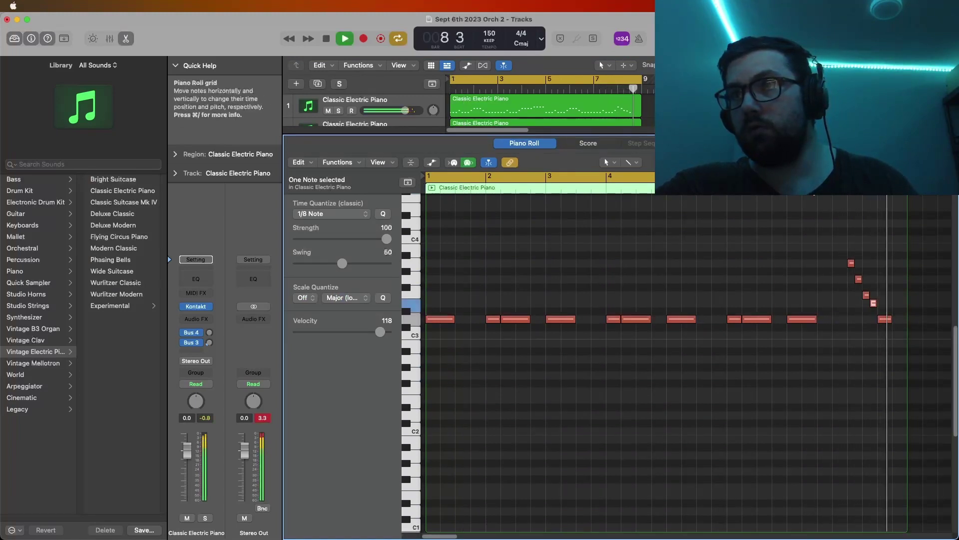
drag(600, 140, 600, 342)
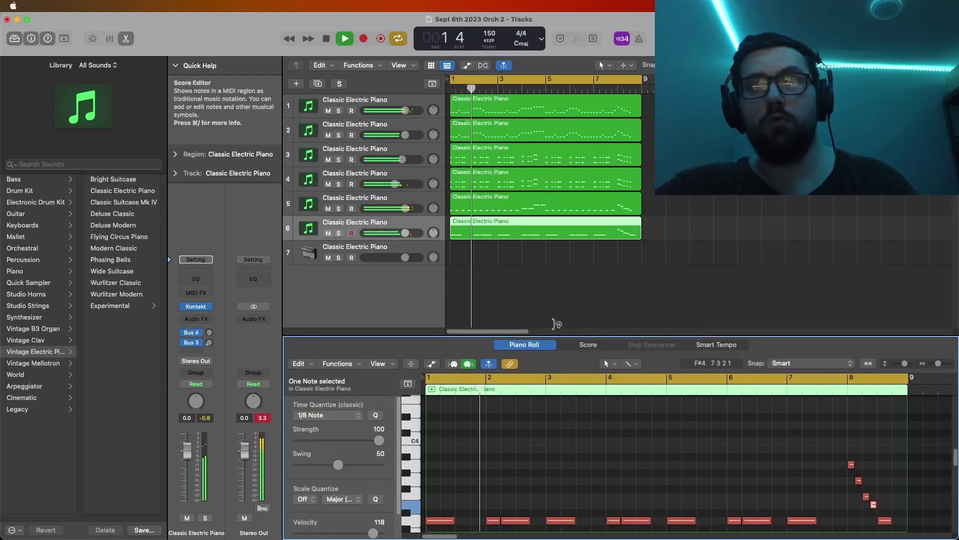
key(space)
Step: Set up Kontakt on track 7 and load 11. Signals - Lead & Distortions from Evolution – Devastator Warzone's 04. TONAL FX folder
click(375, 247)
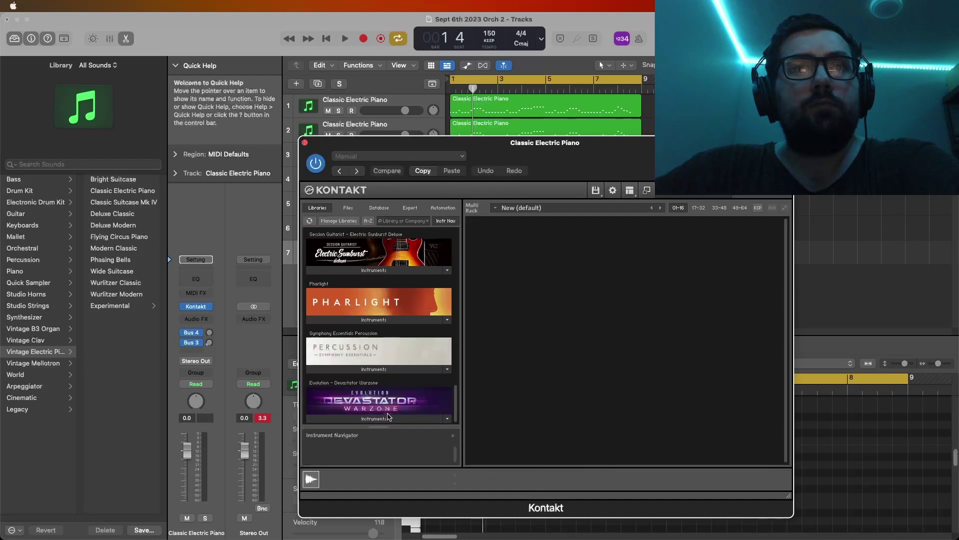
click(388, 417)
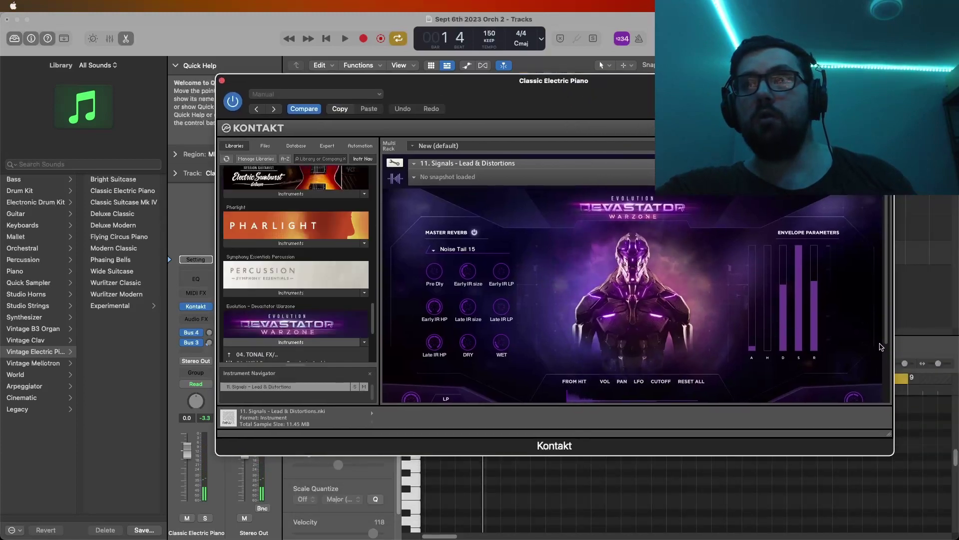
drag(889, 344, 890, 436)
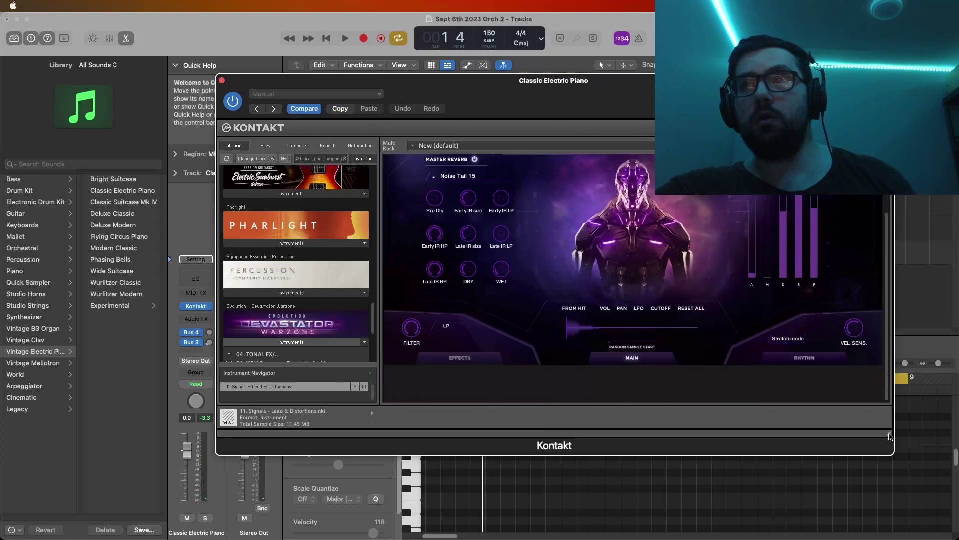
click(223, 80)
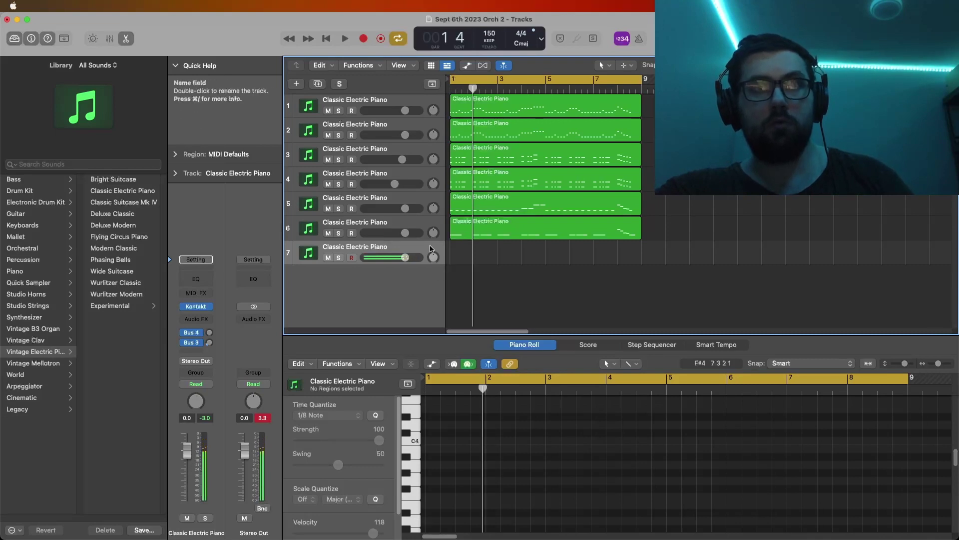
Step: Raise the offbeat notes in bar 1 of track 7's region to A3 and shape a falling A3, G3, F3 run in bar 2
double_click(465, 236)
key(space)
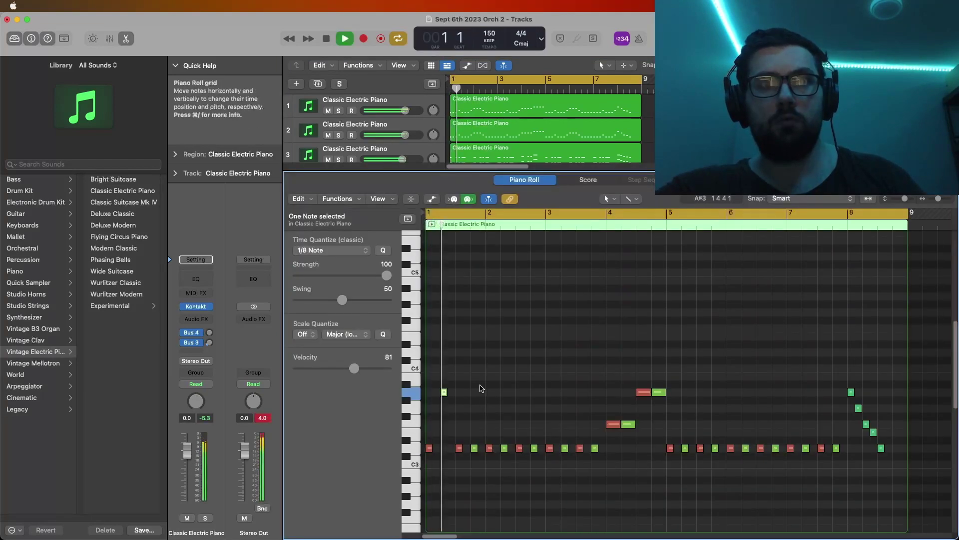
drag(475, 448, 475, 391)
key(space)
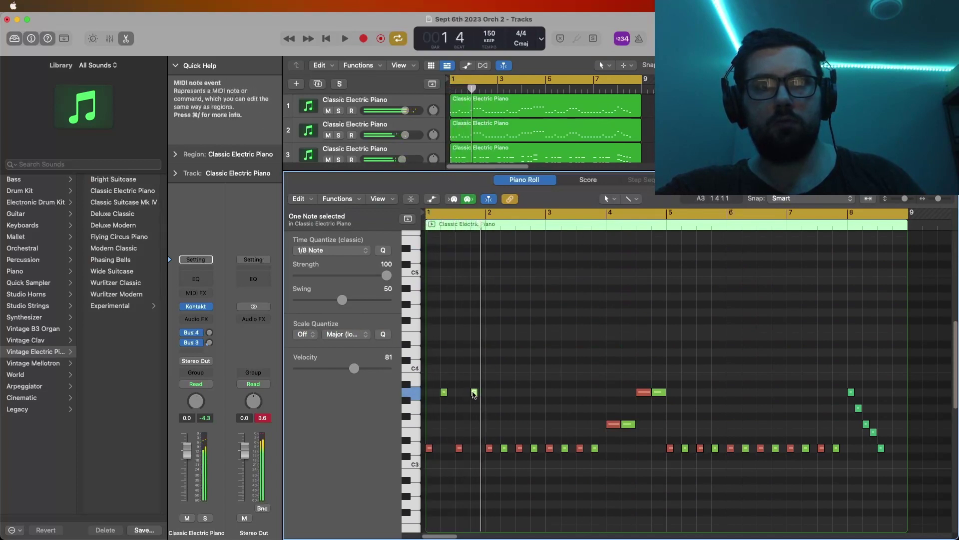
drag(505, 449, 498, 396)
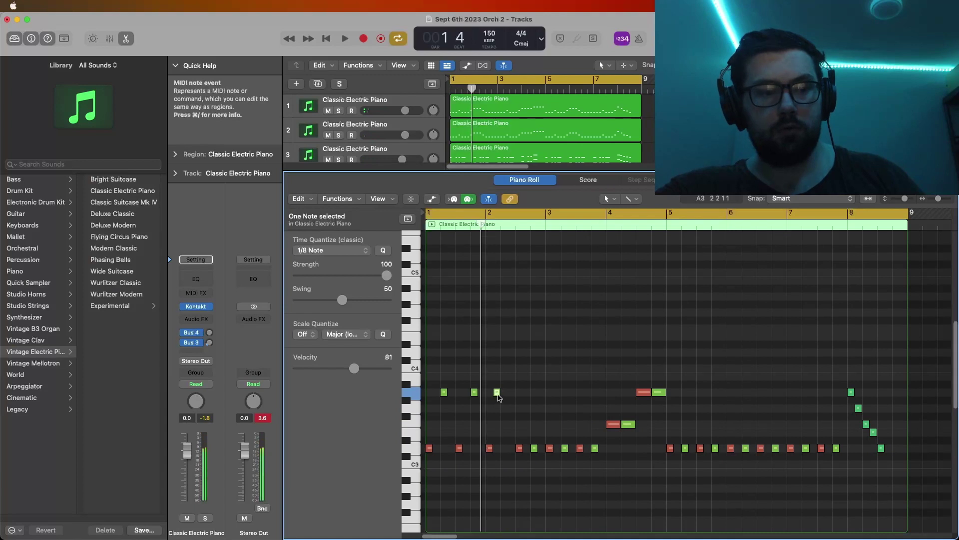
drag(498, 394, 519, 434)
key(space)
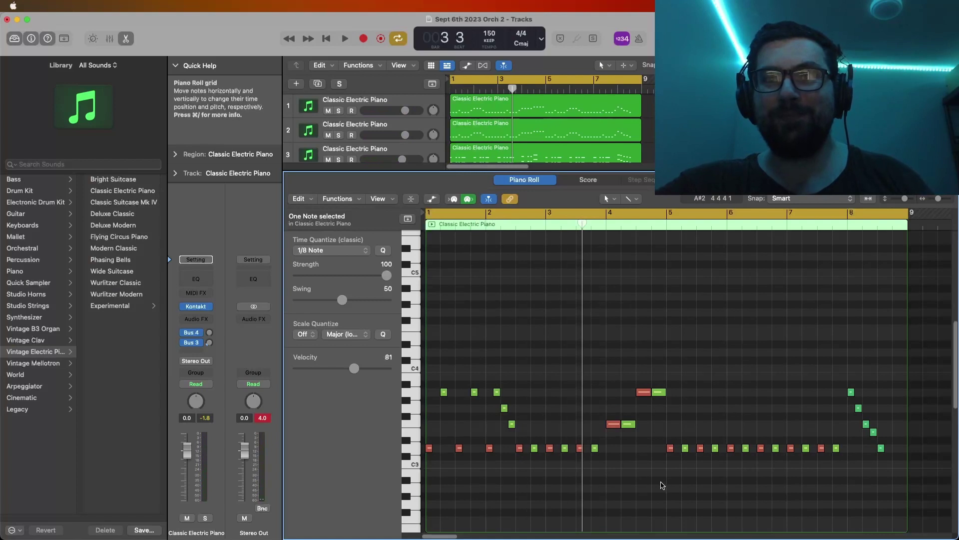
Step: Rework bars 3 to 7 of track 7's region with offbeat A3 notes and falling runs from A3 in bars 4 and 6
key(space)
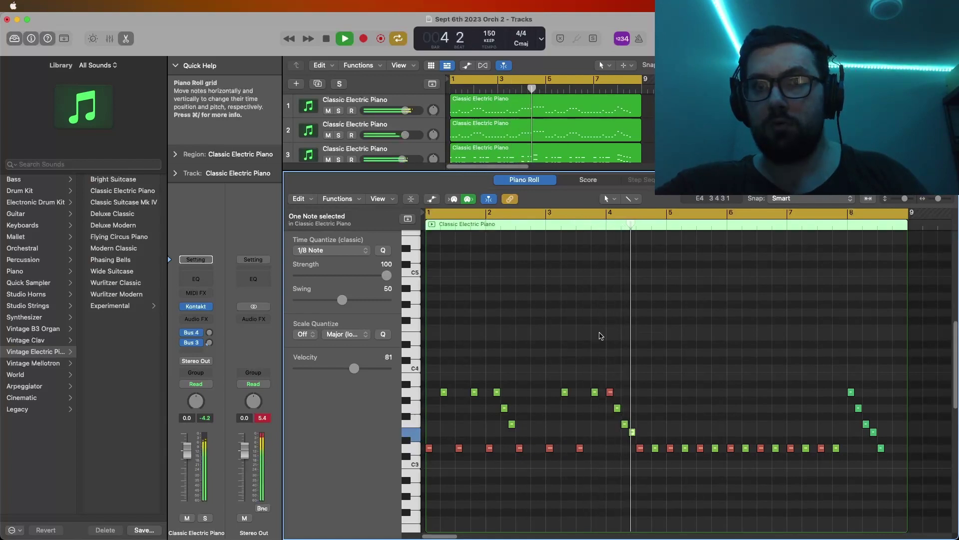
key(space)
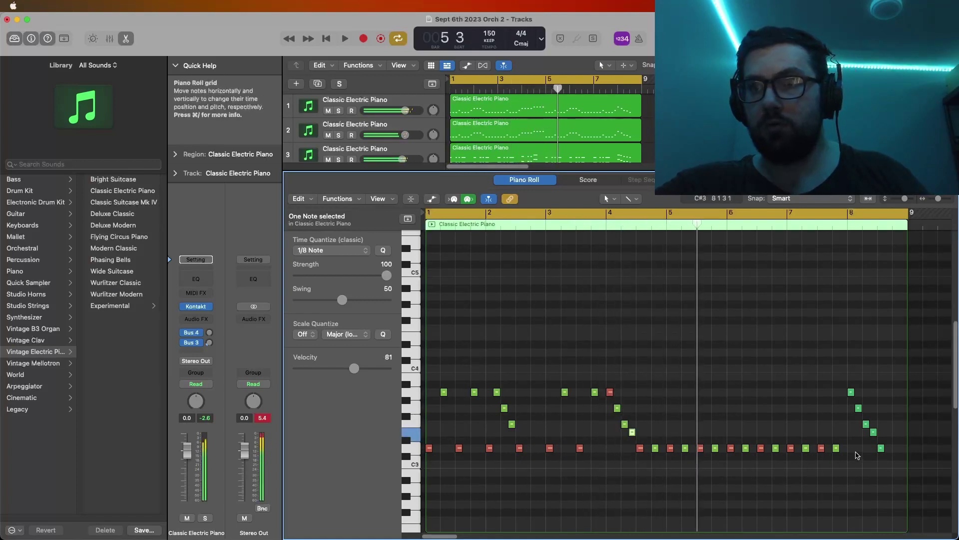
click(605, 455)
key(super+z)
key(space)
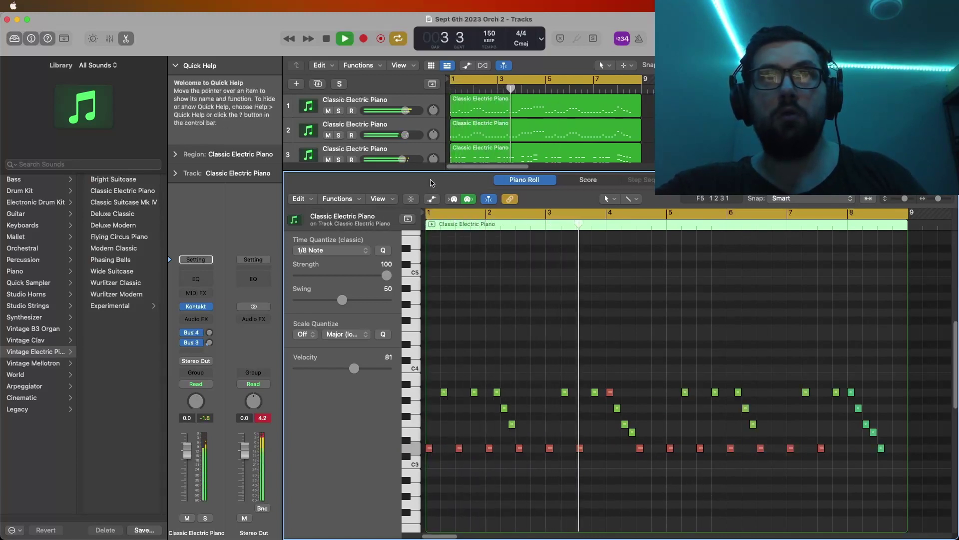
Step: Add track 8 with track 7's setup and remove the G3 and E3 notes from bar 4's falling run in track 7's region
drag(511, 203, 511, 407)
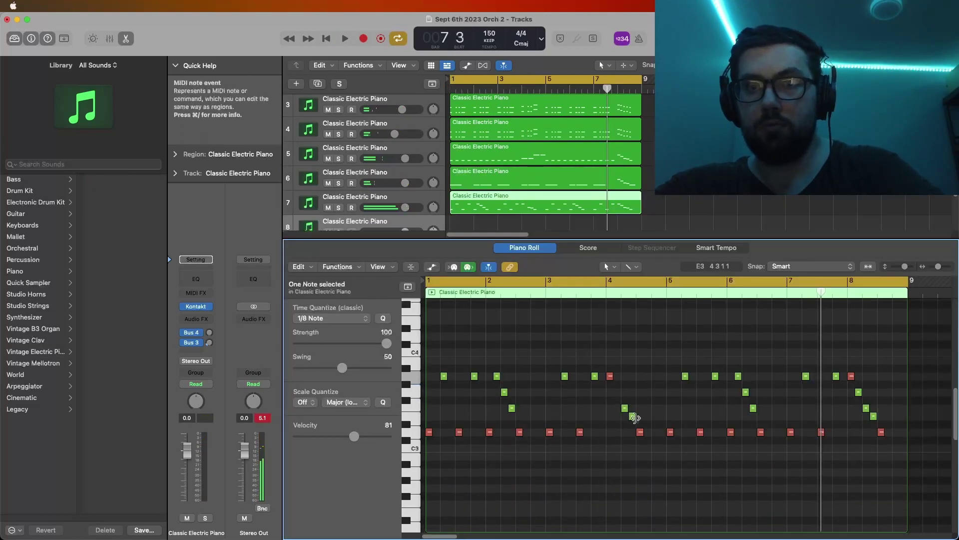
double_click(565, 287)
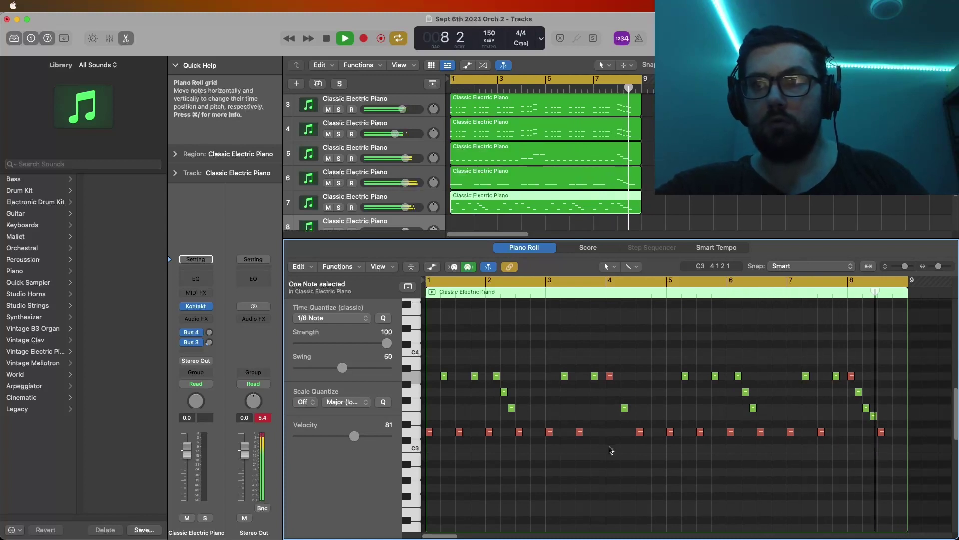
key(space)
drag(411, 239, 412, 334)
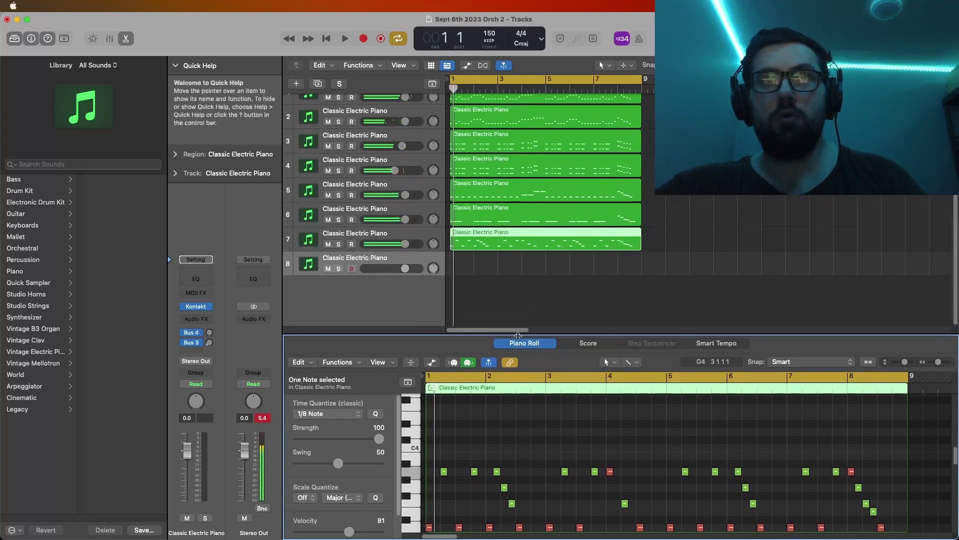
Step: Check the Signals - Lead & Distortions patch in track 8's Kontakt and copy track 7's region onto track 8
click(195, 306)
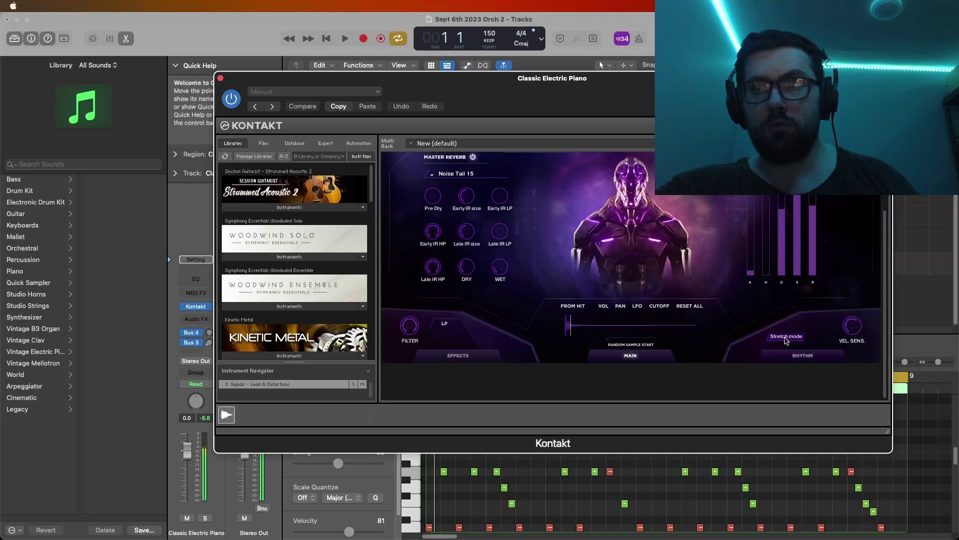
key(super+w)
key(space)
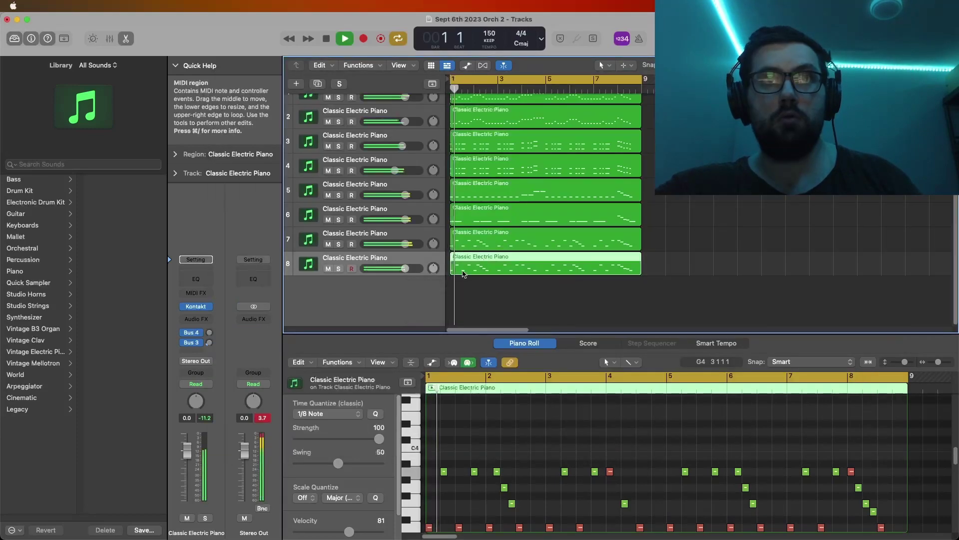
Step: Compare track 8 soloed and in the mix, raise its volume to 1.4 dB and lower track 7's volume slightly
click(338, 269)
click(338, 269)
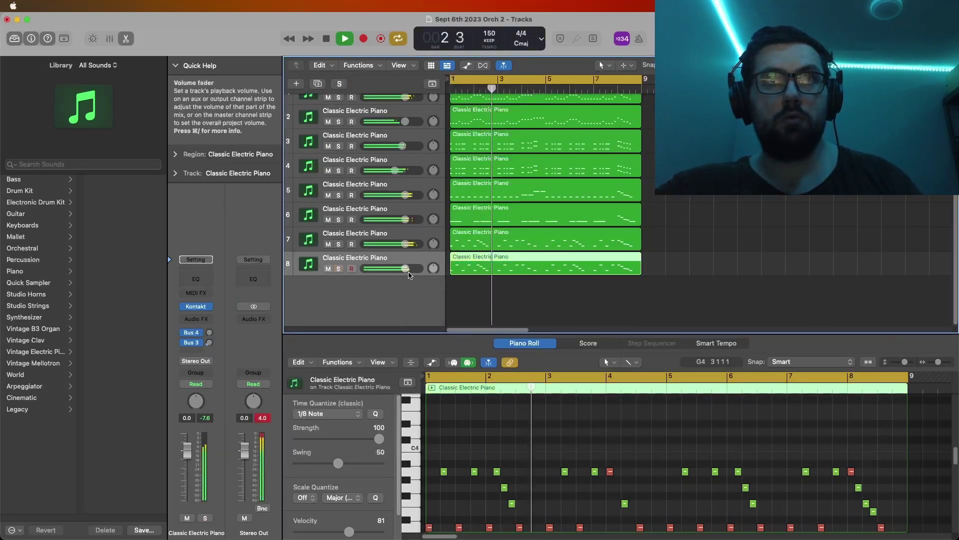
drag(405, 269, 396, 249)
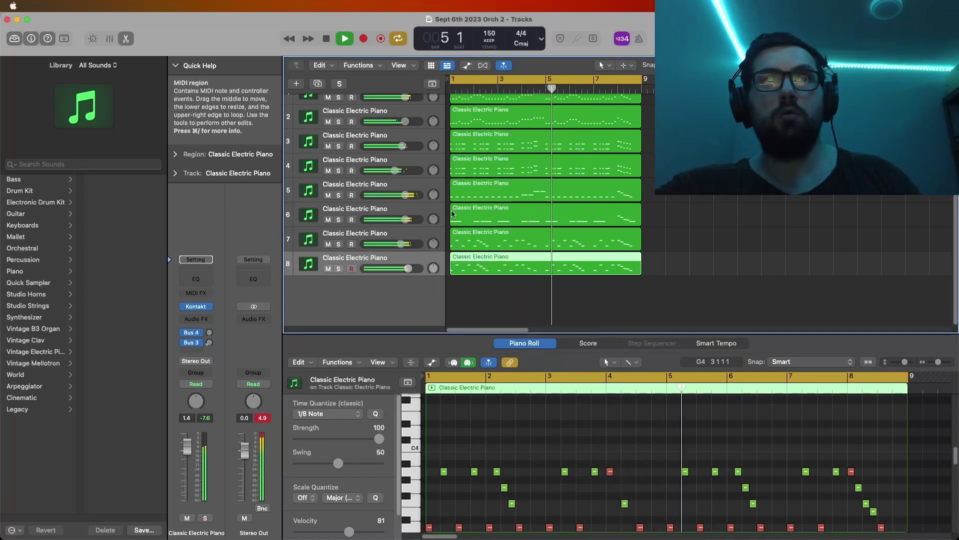
Step: Add track 9 with track 8's setup and pick an instrument from Evolution – Devastator Warzone in its Kontakt
click(317, 84)
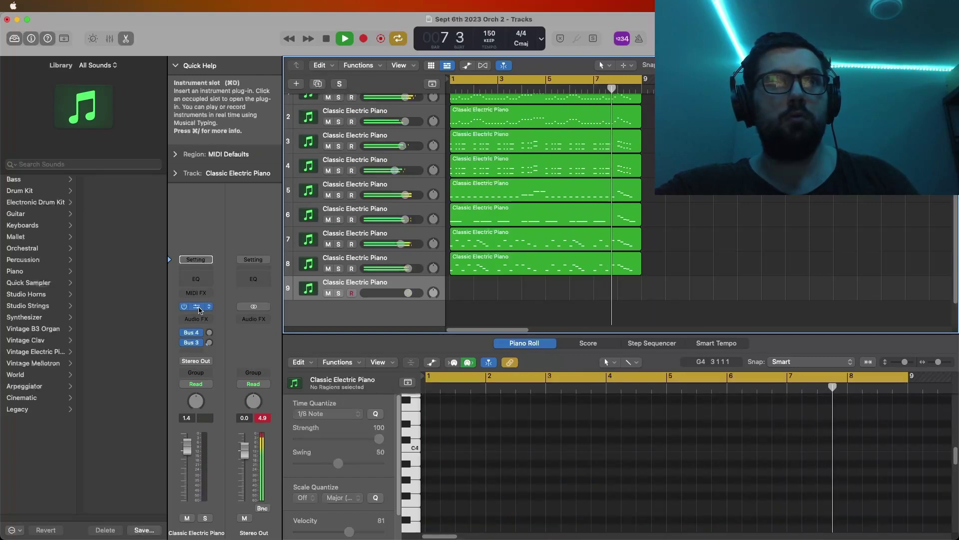
click(199, 310)
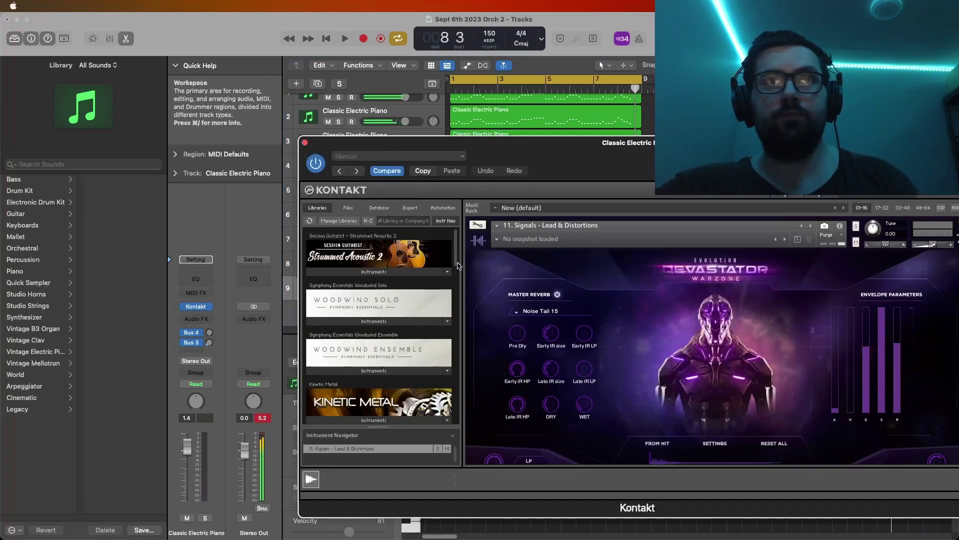
drag(457, 259, 454, 470)
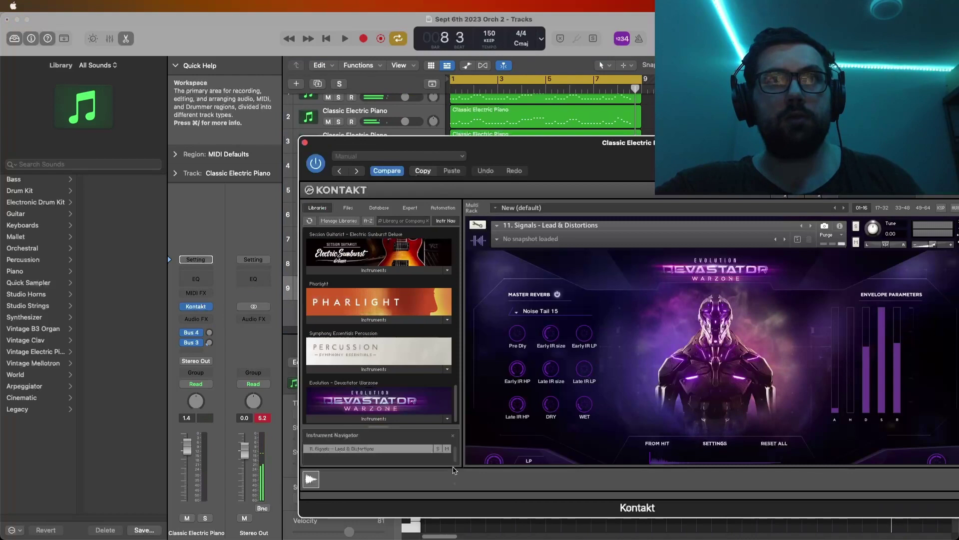
click(385, 418)
key(v)
key(p)
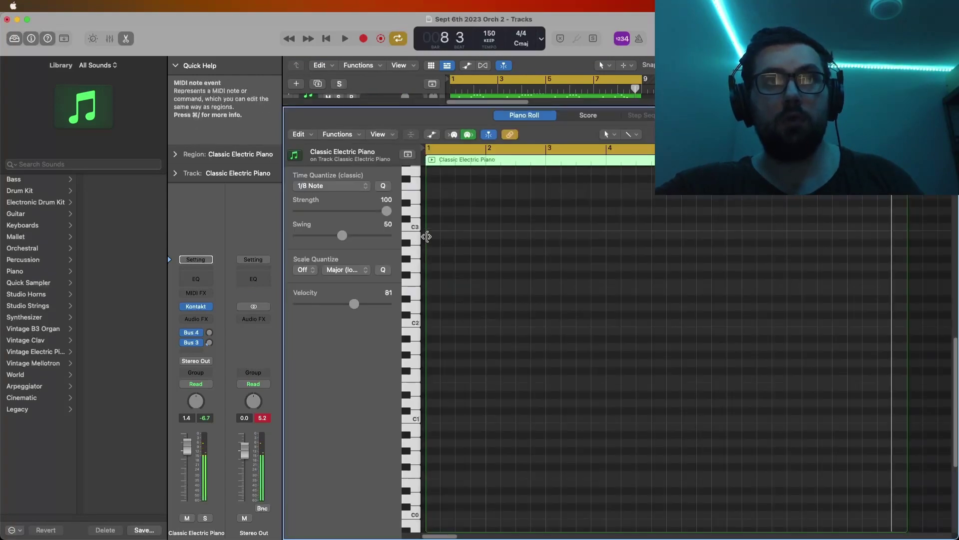
Step: Build a rhythm of paired B2 and G2 eighth notes in bars 1 to 4 of track 9 and copy it to bars 5 to 8
drag(433, 238, 429, 231)
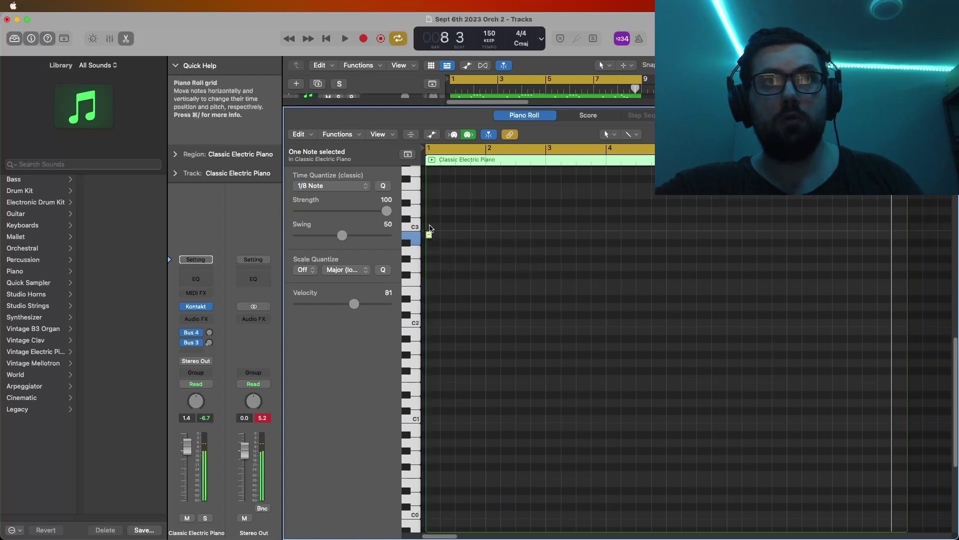
key(space)
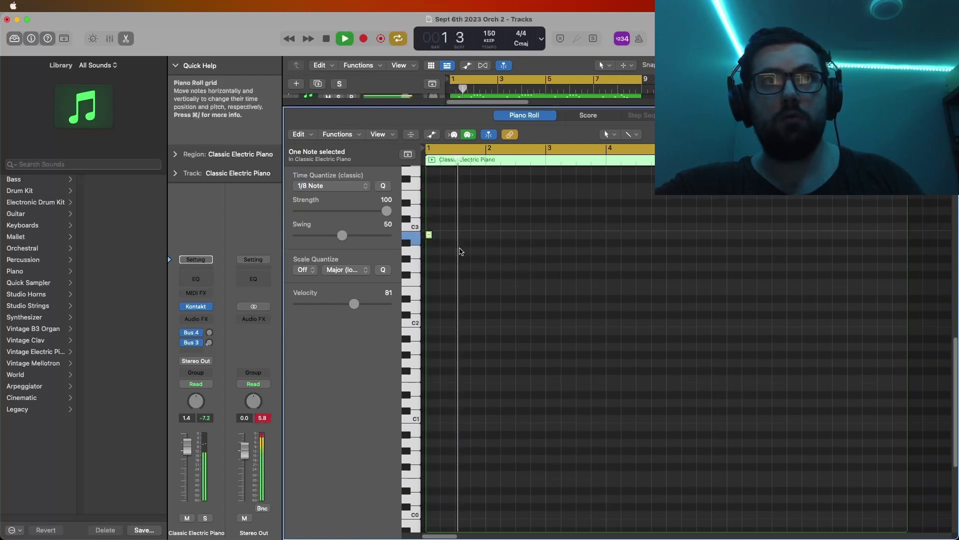
key(space)
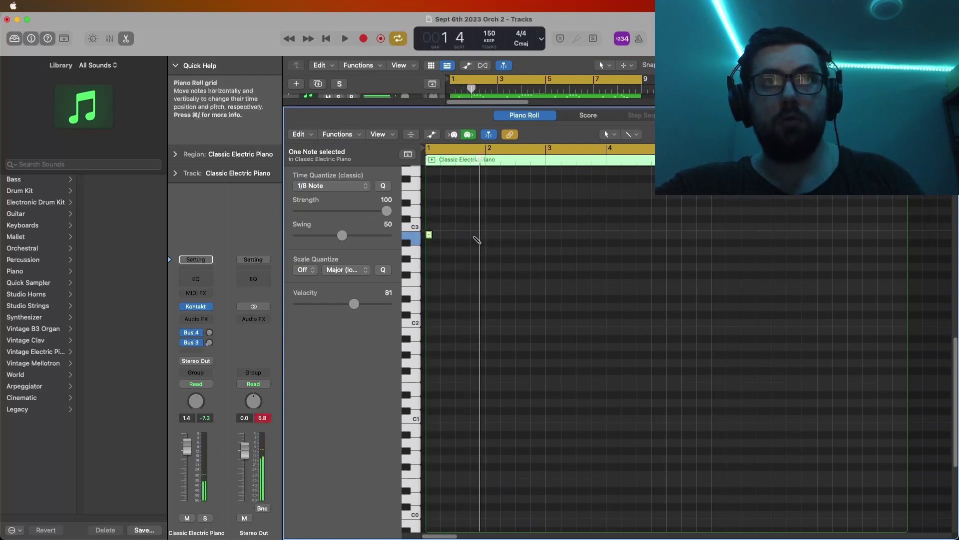
key(space)
key(cmd+v)
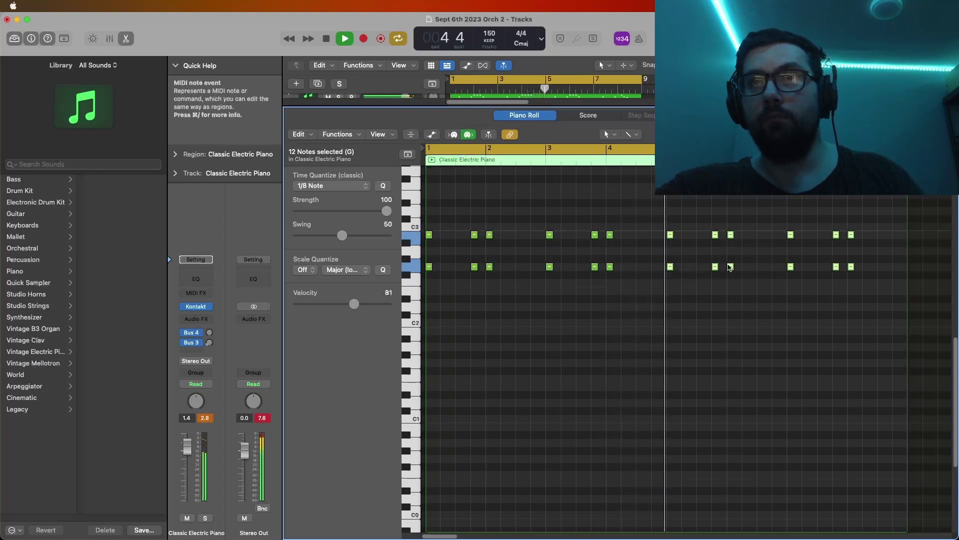
click(862, 295)
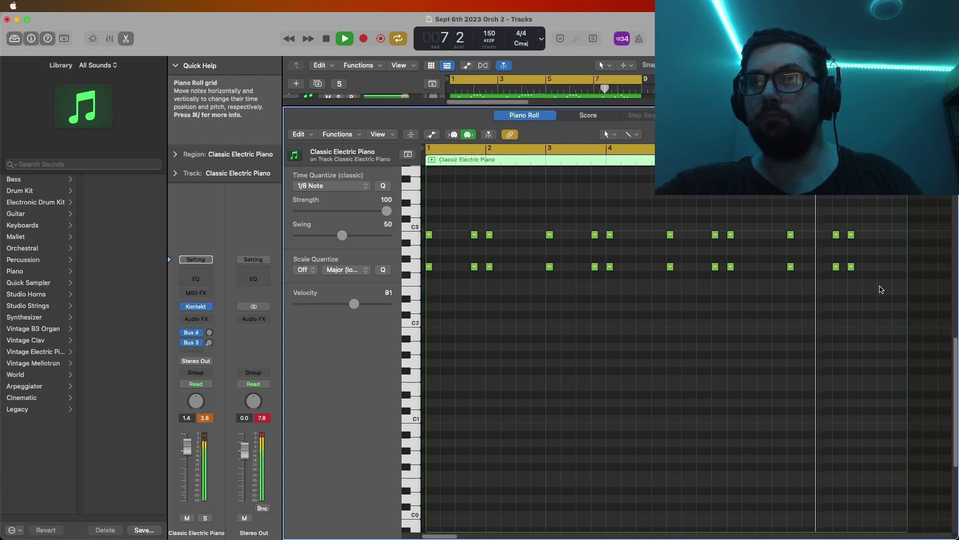
Step: Copy the B2 and G2 pair to beats 2 and 3 of bar 8 and add A1 notes on the offbeats between
key(space)
drag(874, 302, 867, 238)
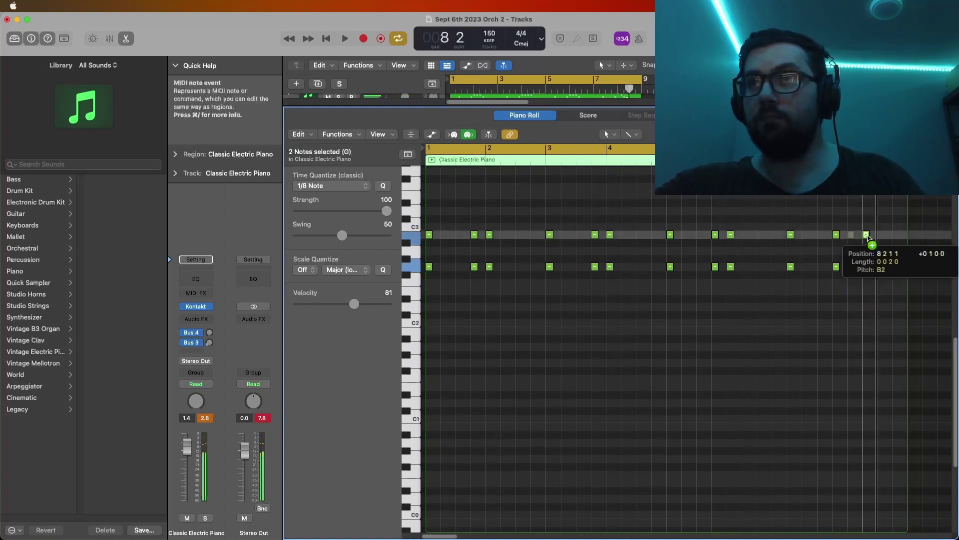
key(space)
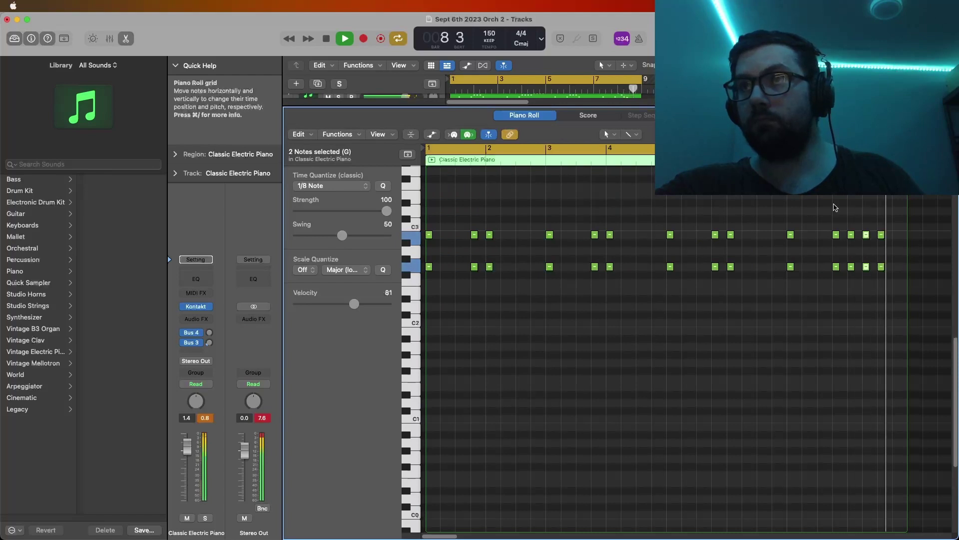
key(space)
click(859, 347)
click(873, 346)
key(space)
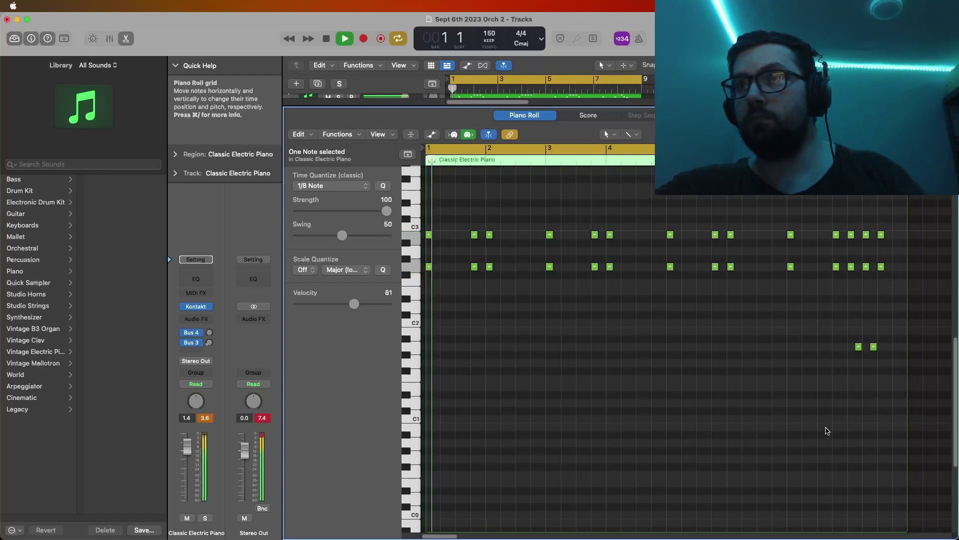
Step: Solo track 9, extend its D1 hits to bars 6 and 8, and add G1 notes above the hits in bars 1 and 2
key(space)
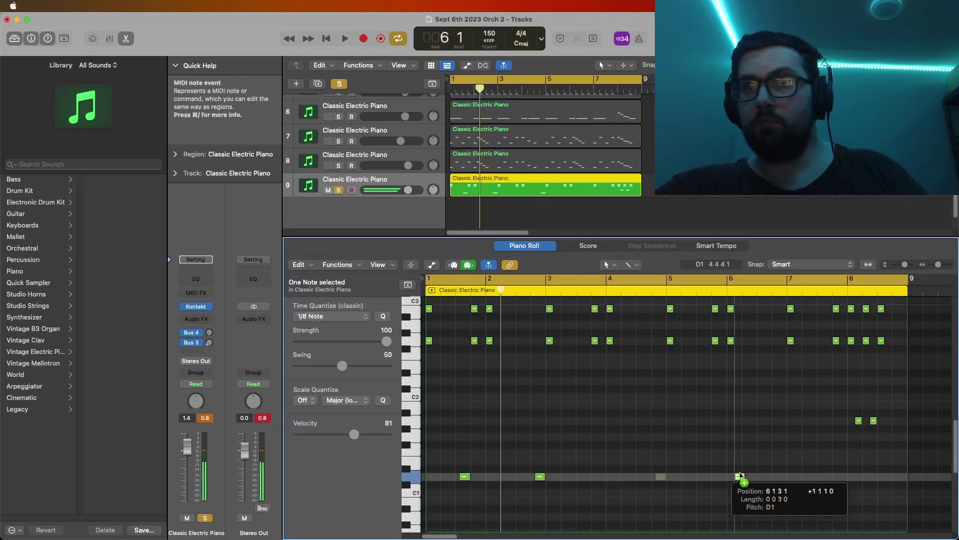
drag(740, 476, 906, 477)
super+click(465, 437)
key(space)
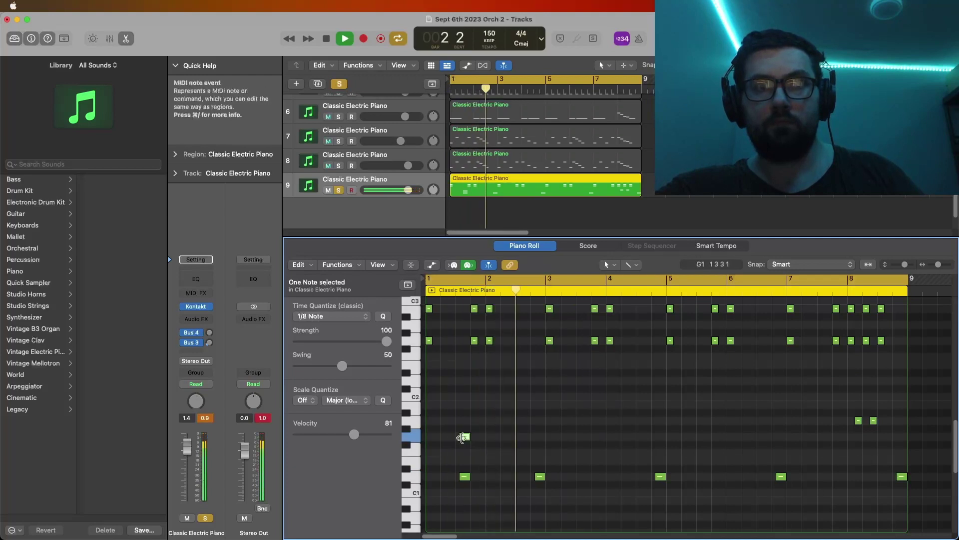
drag(463, 437, 537, 438)
key(Return)
key(space)
Step: Set track 9's volume to -1.4 dB while playing it soloed, and turn its solo off
drag(500, 235, 500, 363)
click(408, 299)
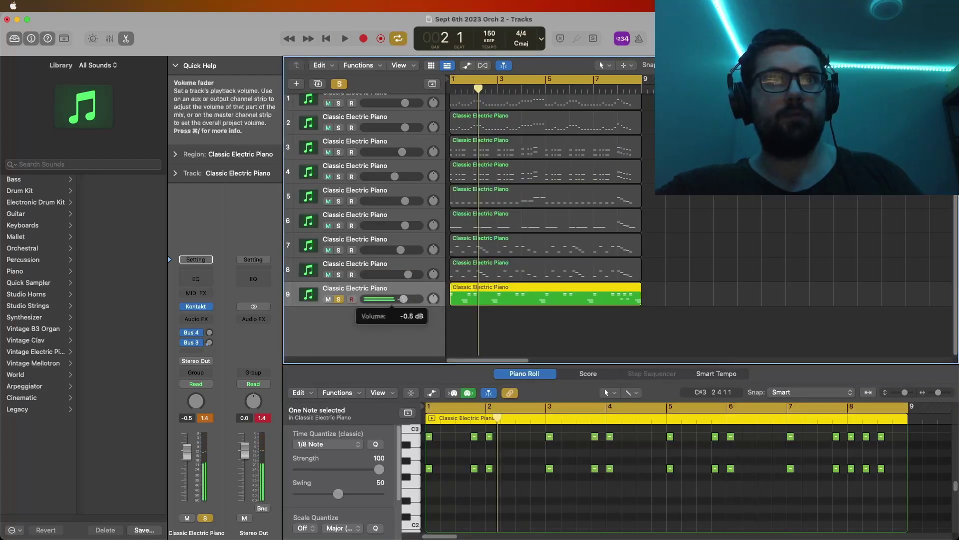
alt+click(394, 299)
key(space)
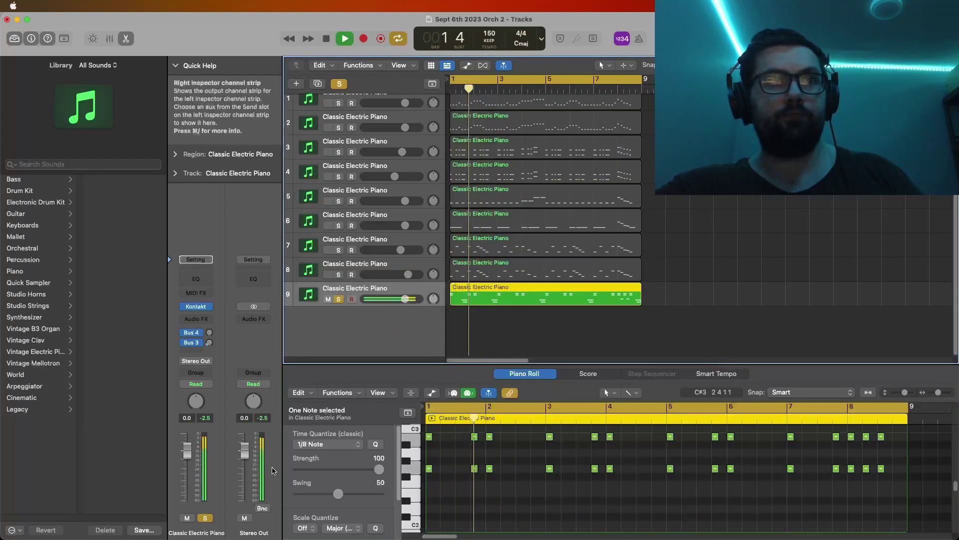
drag(405, 298, 401, 299)
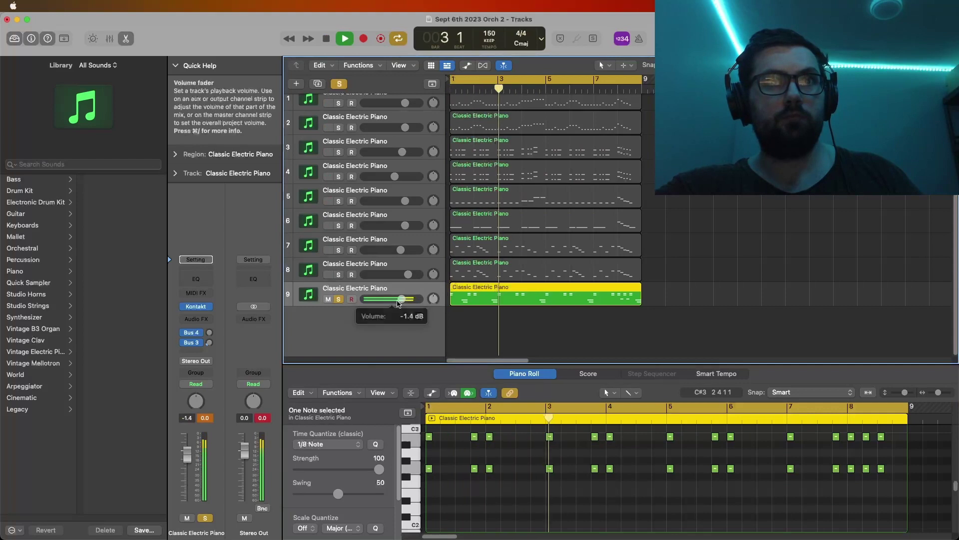
click(342, 299)
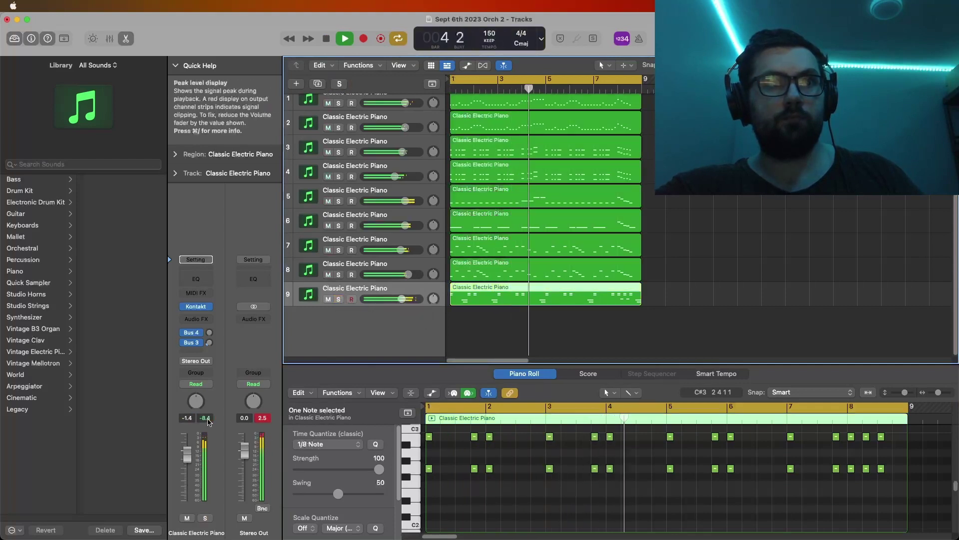
Step: Lower the volume of tracks 1 to 8 together, taking track 8 to 0.0 dB, and stop playback
click(372, 266)
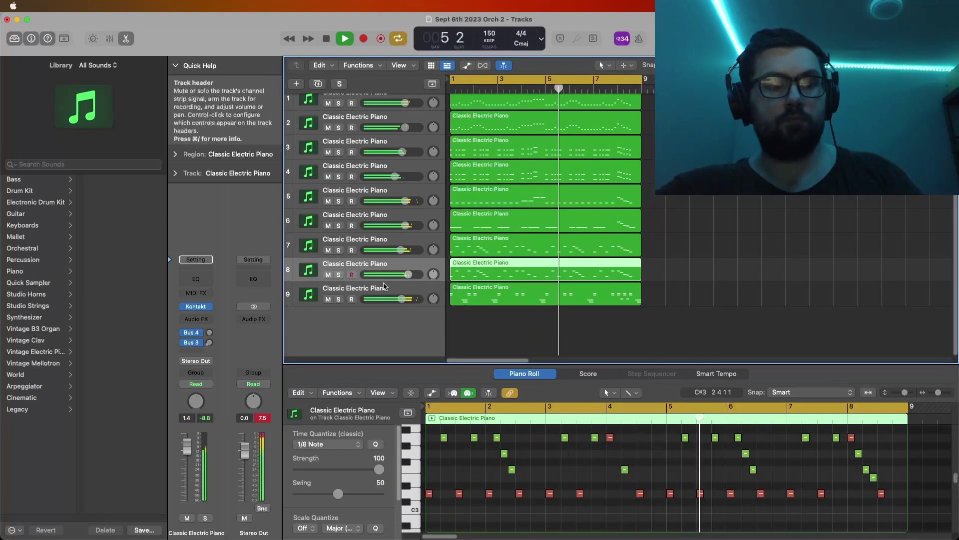
scroll(375, 115, up, 1)
shift+click(374, 114)
drag(404, 111, 396, 116)
key(space)
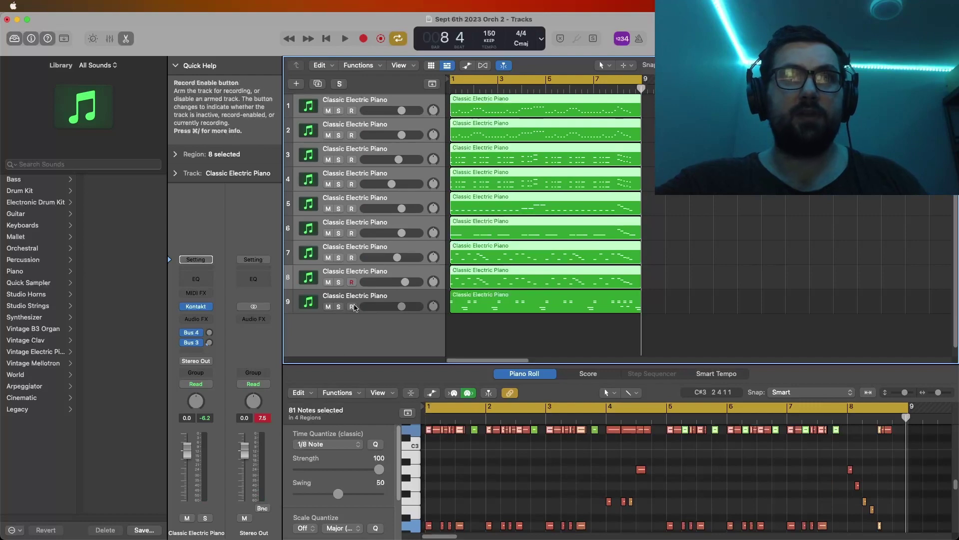
Step: Duplicate track 9's Kontakt percussion instrument onto a new track 10 and open an eight-bar MIDI region on it for note editing
key(super+d)
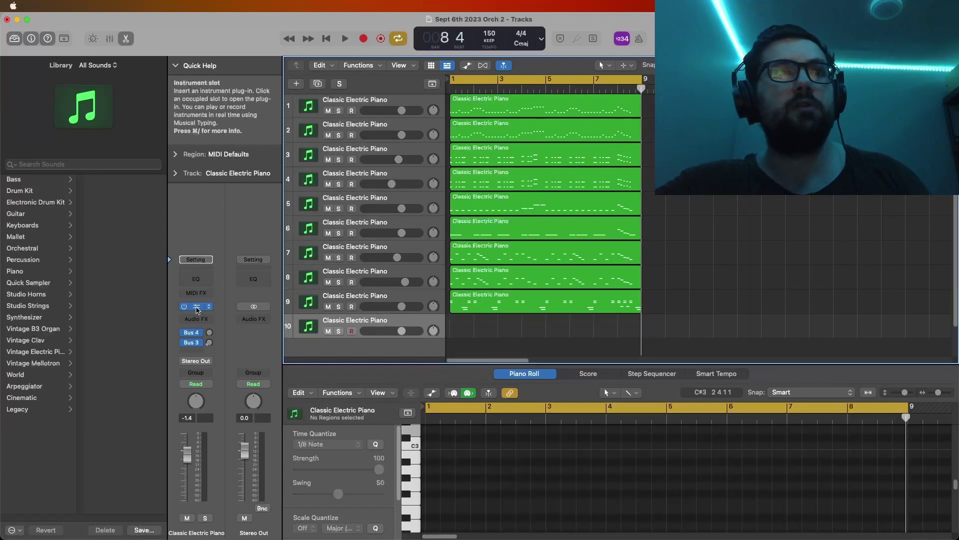
click(198, 308)
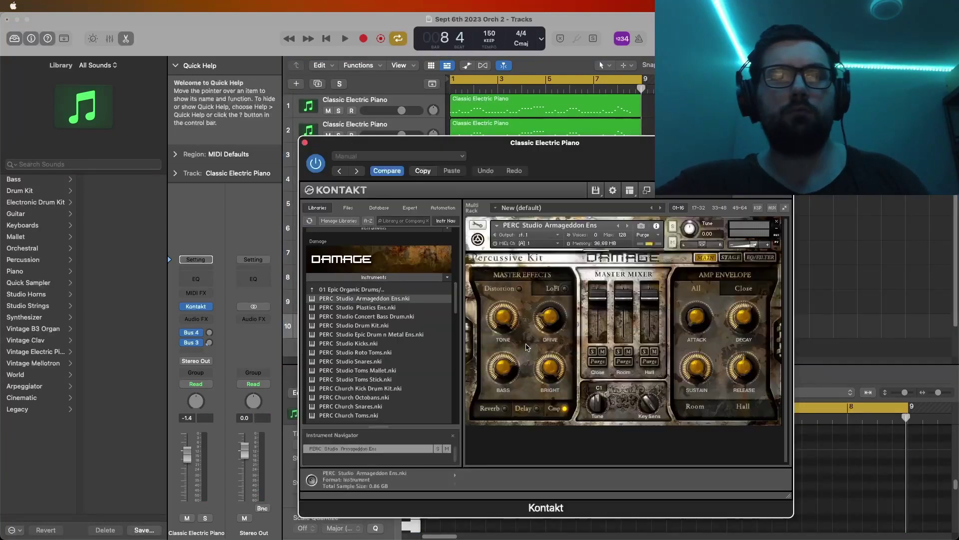
click(306, 143)
right_click(464, 332)
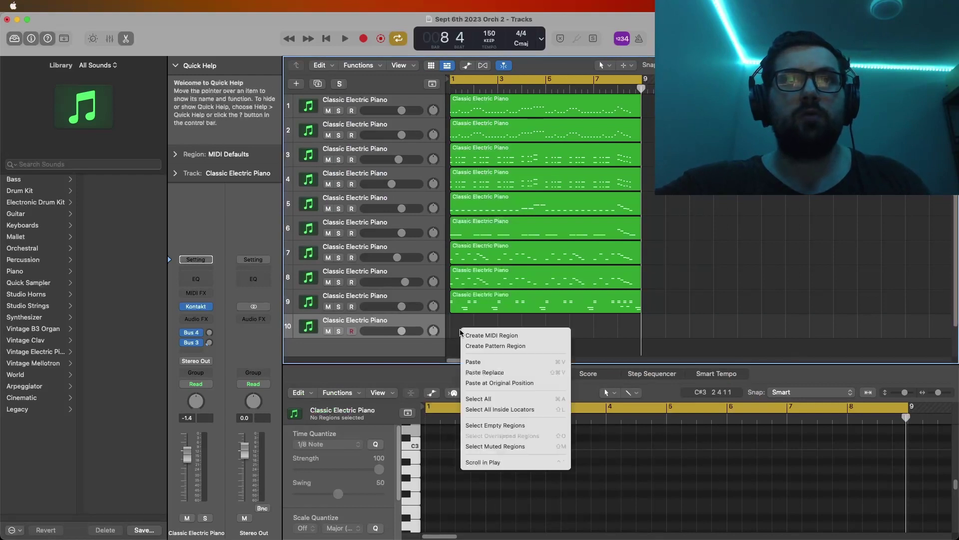
click(471, 334)
double_click(471, 333)
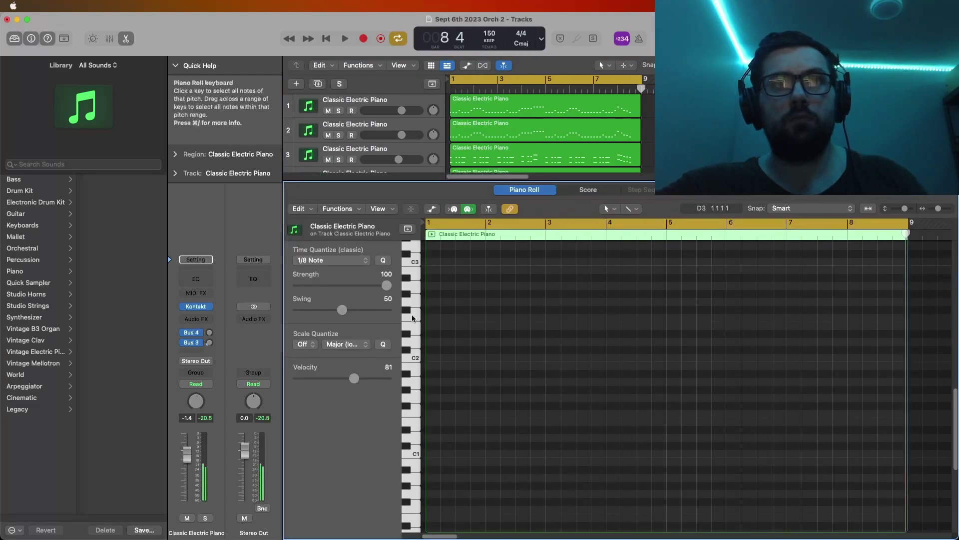
Step: Write a pattern of E2, F2 and F#2 hits across bars 1 and 2, set all velocities to 127, and play it back
scroll(413, 318, up, 4)
key(cmd+v)
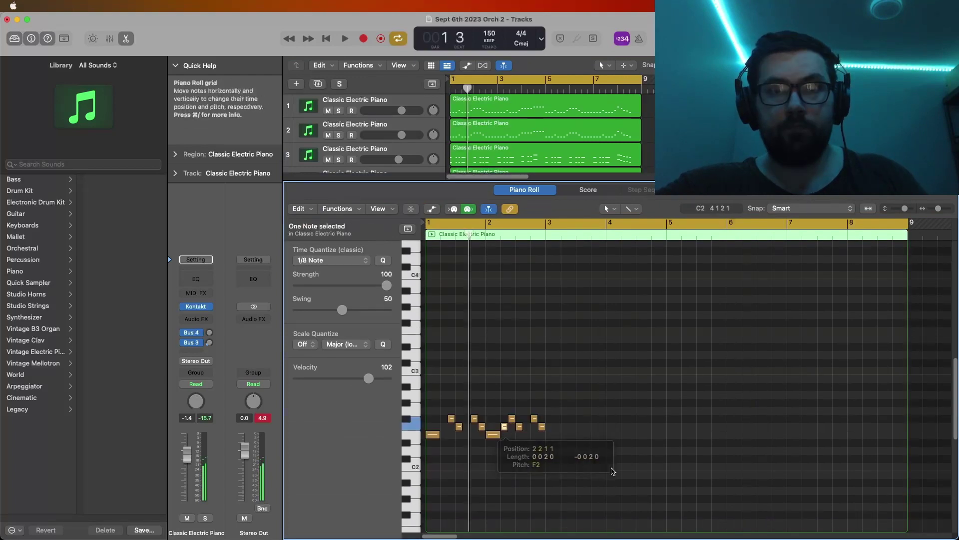
key(super+a)
key(space)
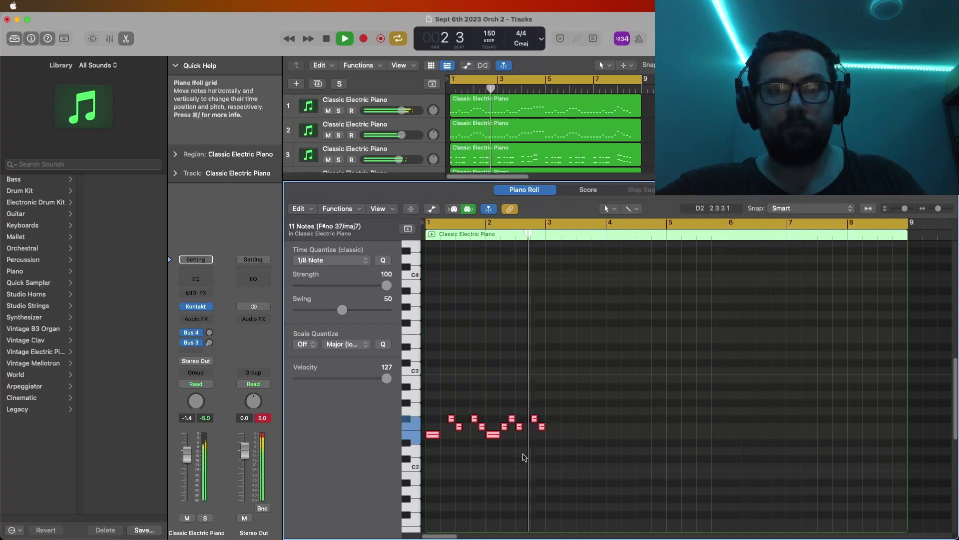
key(space)
Step: Shorten the E2 hit at the start of bar 2, add an F#2 after it, and copy hits into bars 3 and 4
click(493, 434)
key(super+v)
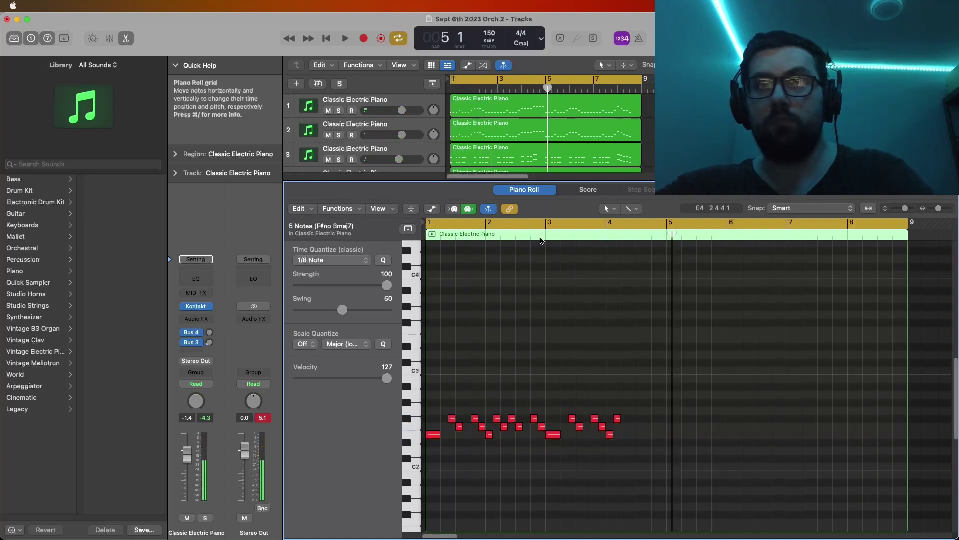
click(542, 239)
key(space)
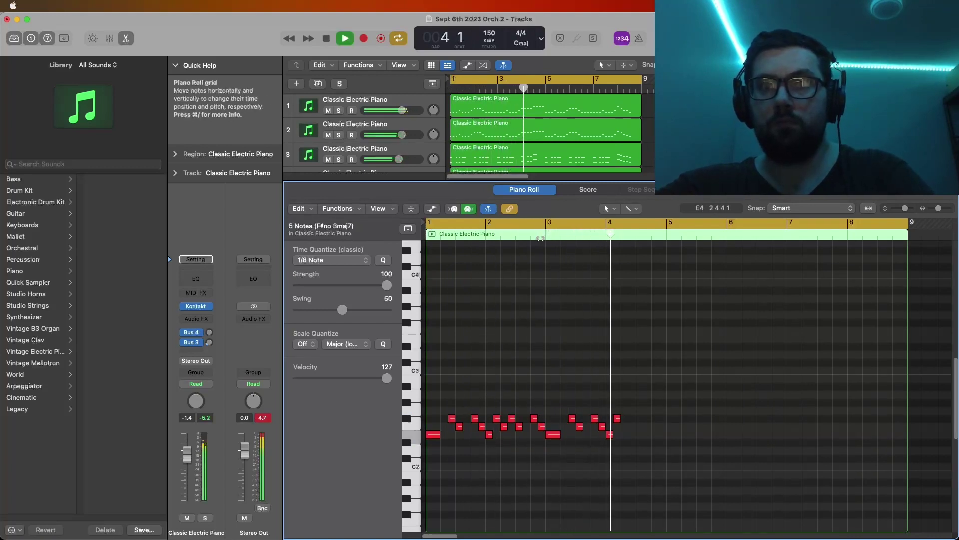
key(space)
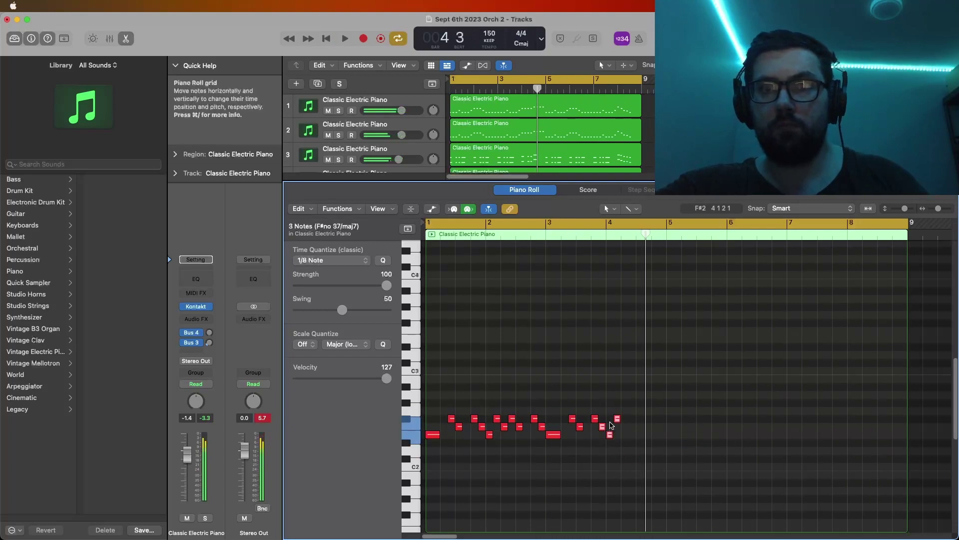
Step: Repeat the last three hits within bar 4 and copy the whole four-bar pattern to bars 5 to 8
drag(625, 455, 599, 396)
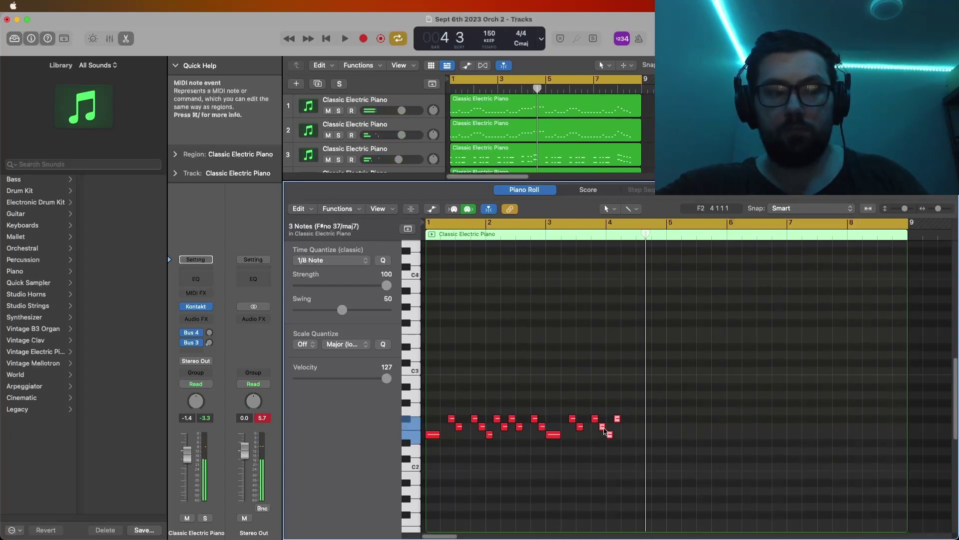
drag(605, 431, 627, 431)
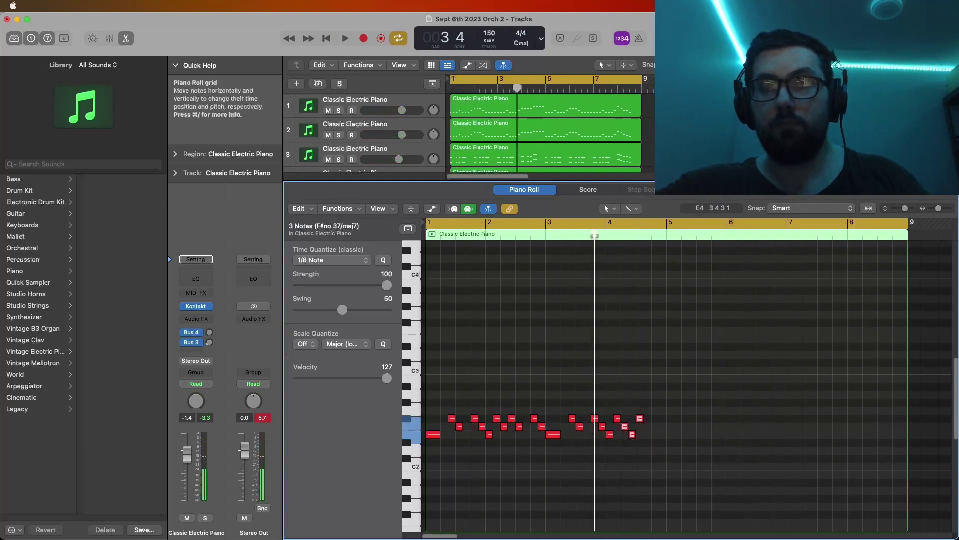
key(space)
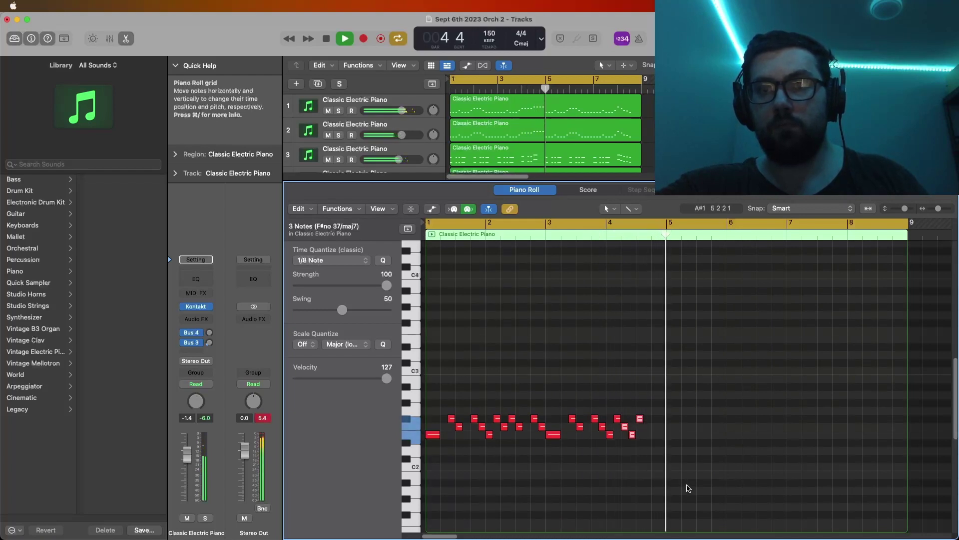
key(space)
drag(688, 489, 429, 377)
drag(432, 439, 673, 440)
Step: In the next track's empty region, write a rising and falling eighth-note line between E3 and G#3 across bars 1 to 4
drag(595, 181, 593, 152)
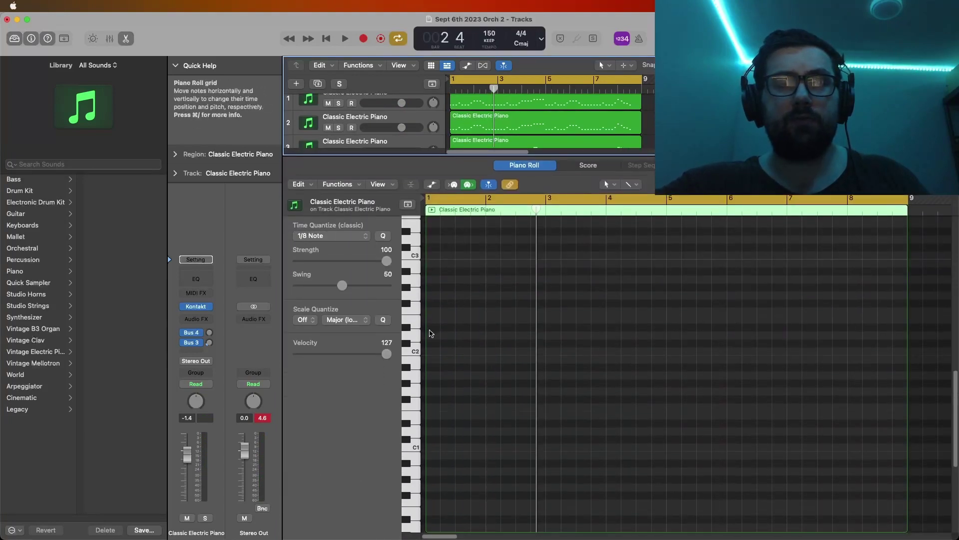
scroll(430, 332, up, 6)
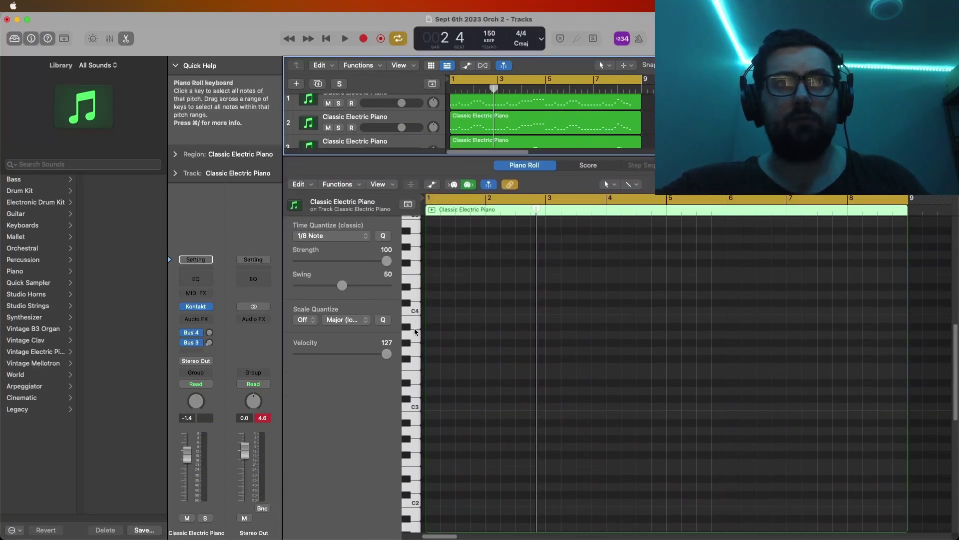
super+click(431, 375)
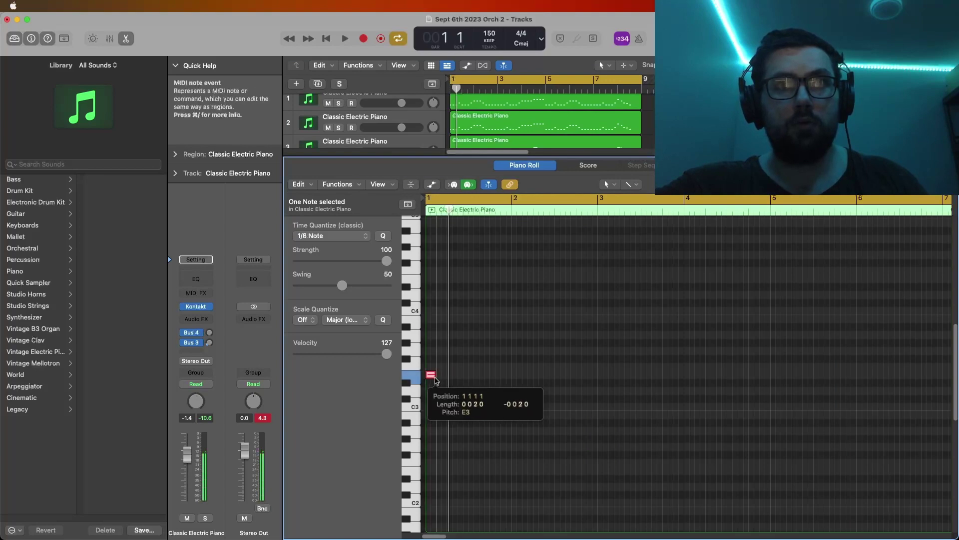
drag(432, 376, 486, 371)
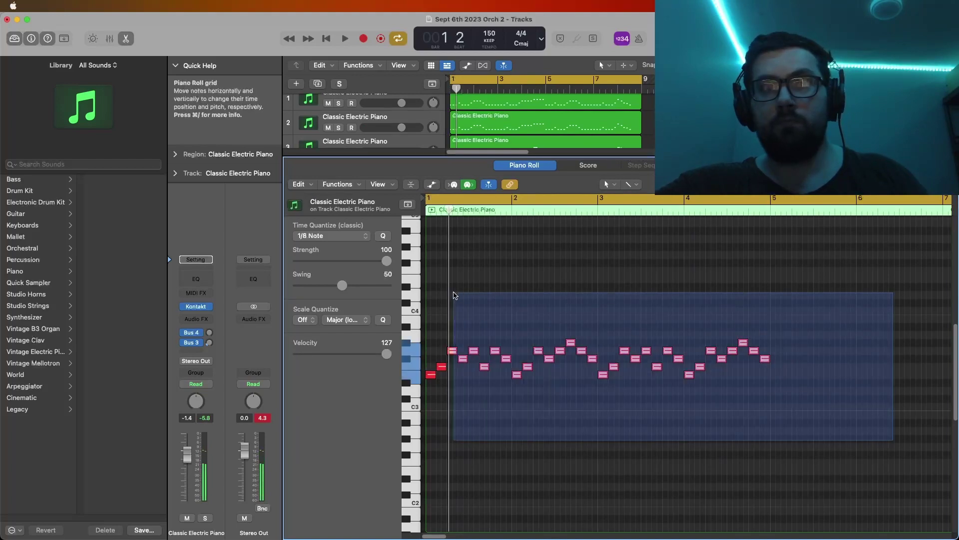
Step: Copy the eighth-note line to bars 5 to 8 and apply the Humanize MIDI transform to all its notes
drag(452, 295, 452, 295)
click(337, 184)
mouse_move(396, 360)
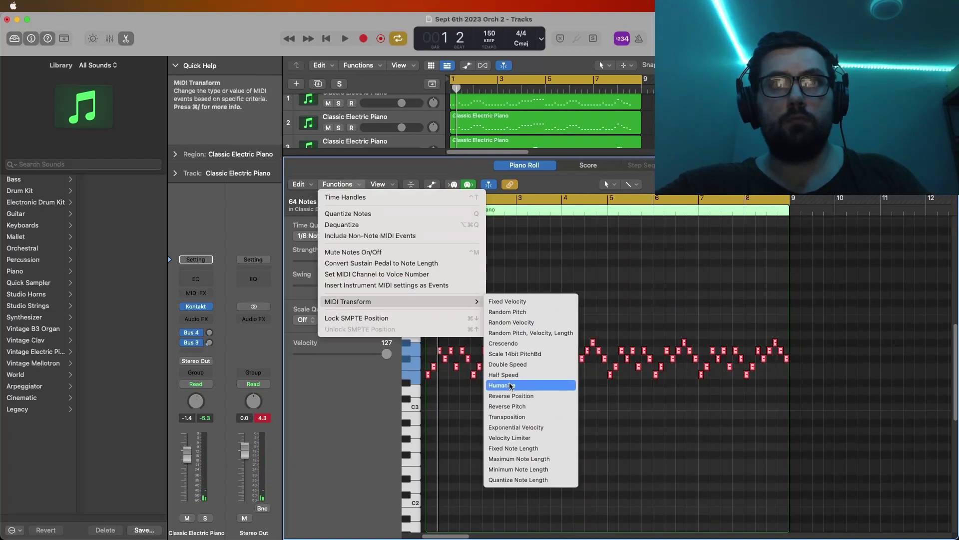
click(511, 385)
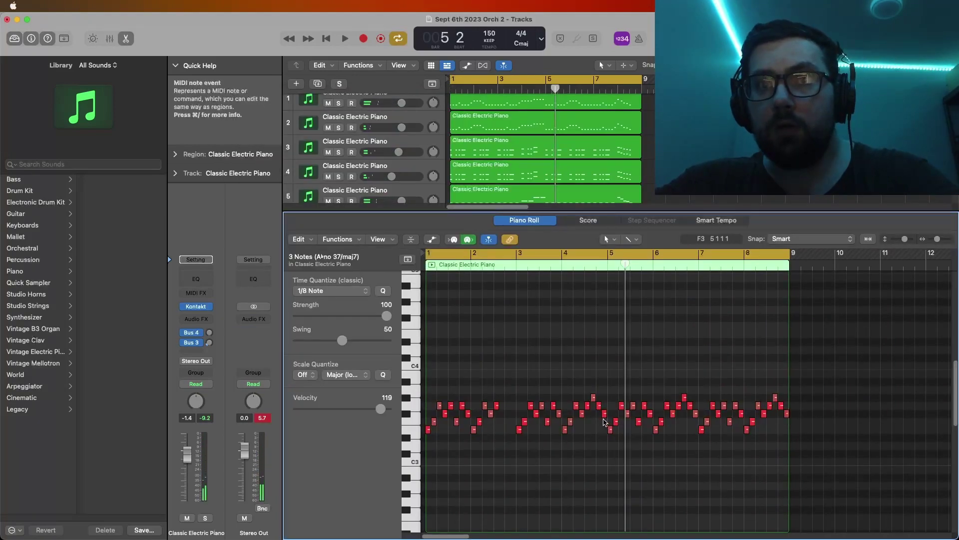
Step: Delete the last three notes, G#3, G3 and F#3, at the ends of bars 4, 6 and 8 and play from the start
drag(604, 422, 592, 389)
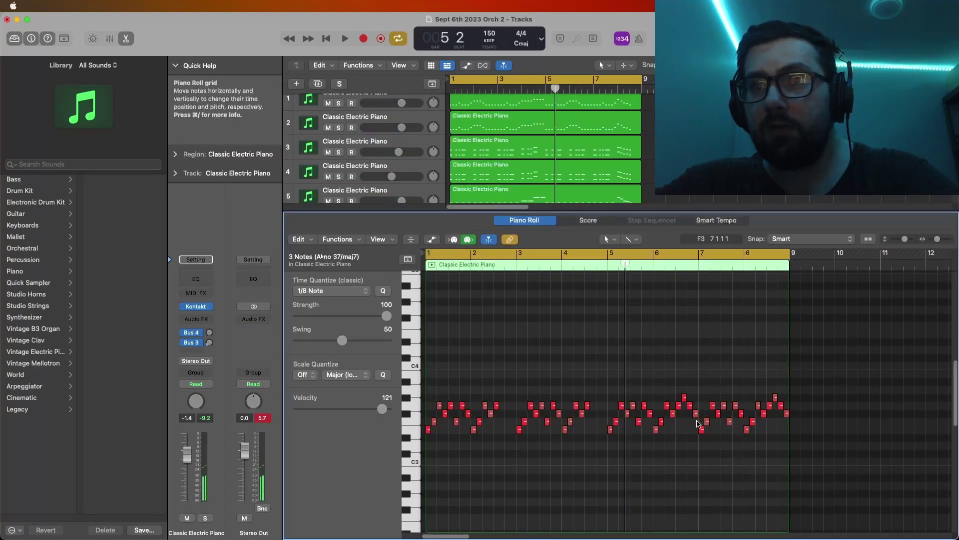
drag(699, 423, 681, 387)
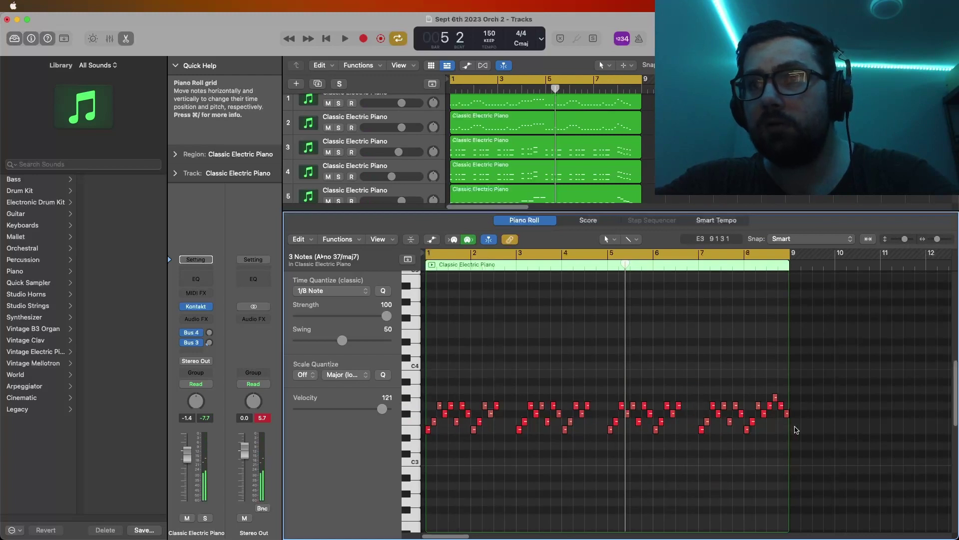
drag(796, 429, 781, 402)
key(Return)
key(space)
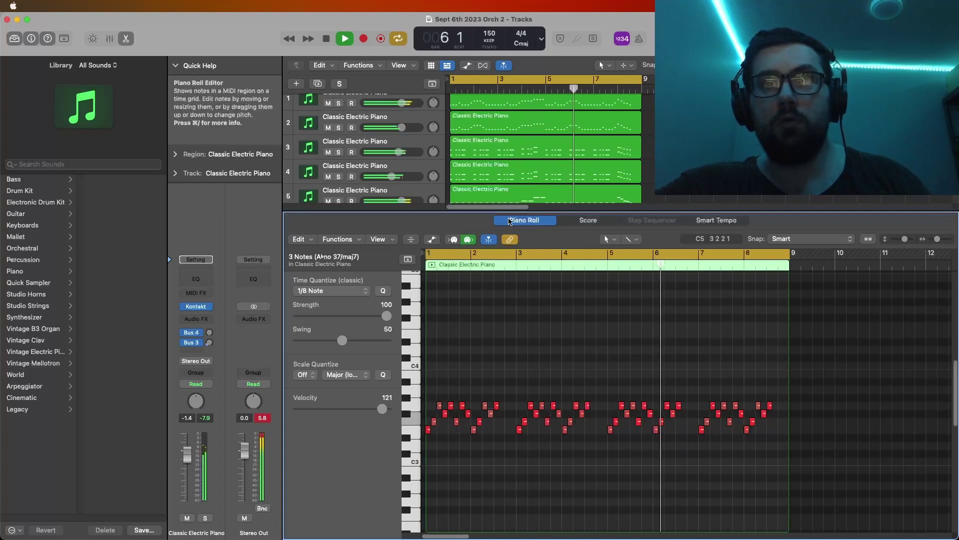
Step: Enlarge the track area and play the full arrangement from bar 1 to its end
drag(512, 211, 512, 430)
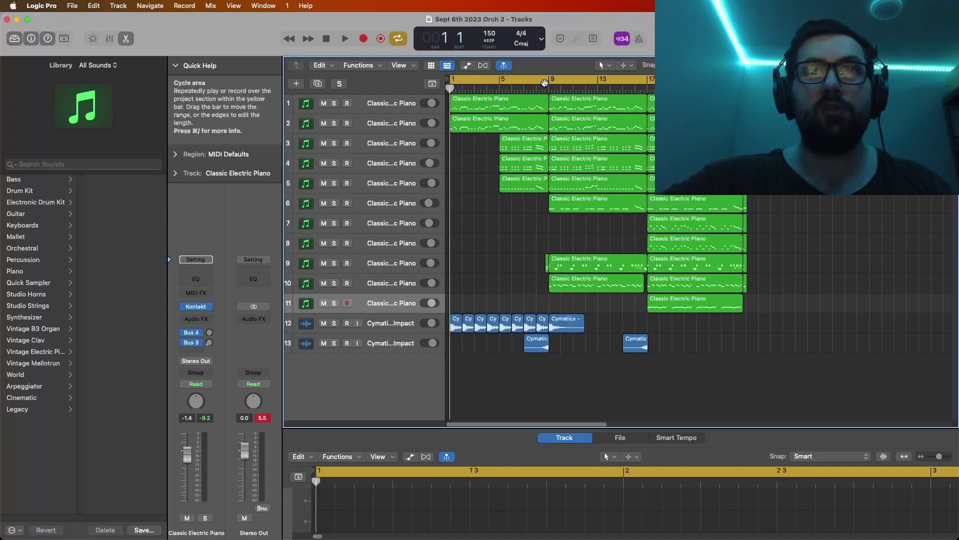
key(space)
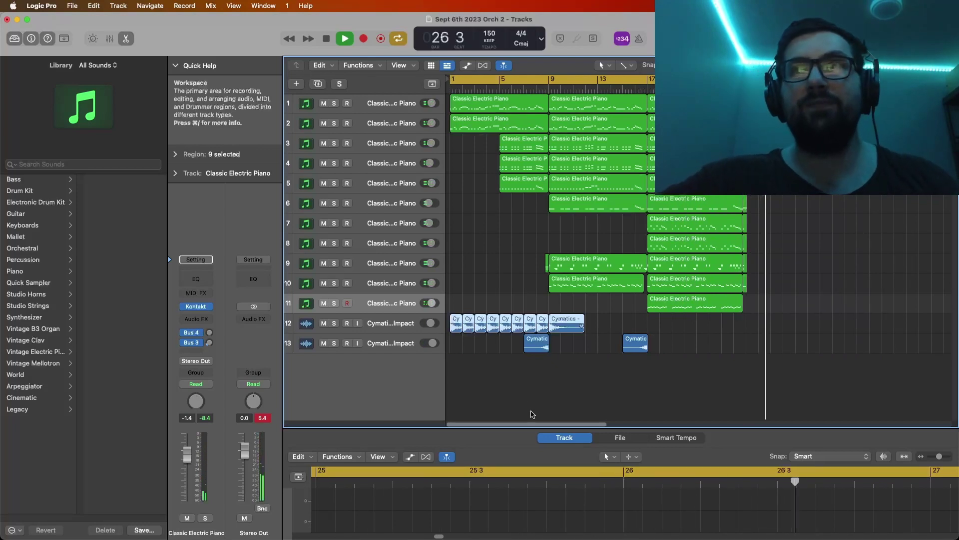
key(space)
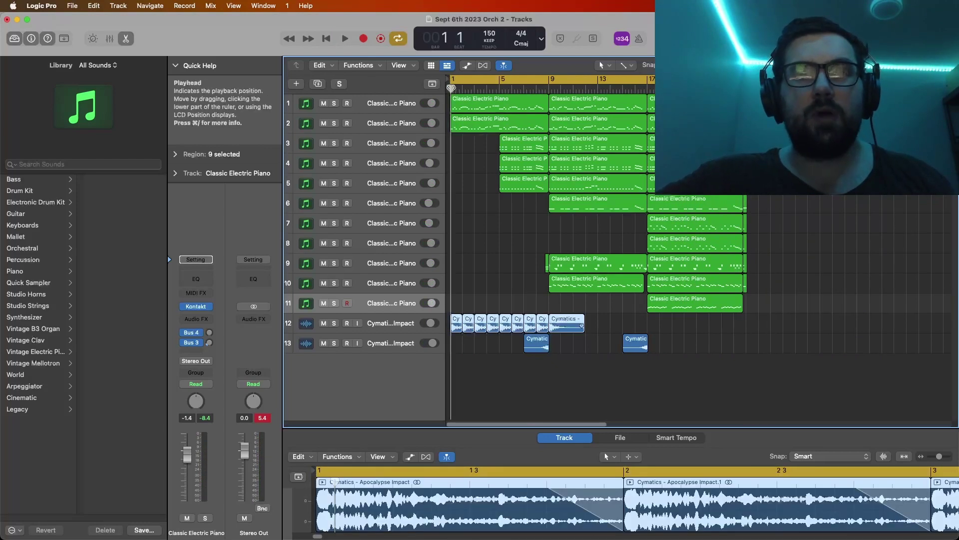